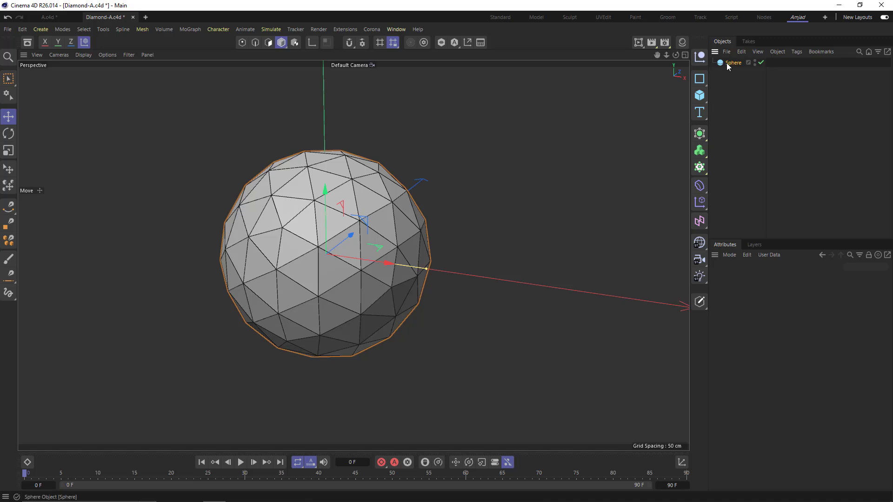
Set the icosahedron sphere's segments to 10.
left_click(728, 63)
mouse_move(361, 225)
left_mouse_down("alt")
mouse_move(199, 211)
mouse_move(227, 299)
mouse_move(312, 262)
mouse_move(359, 199)
mouse_move(343, 195)
mouse_move(375, 235)
left_mouse_up("alt")
double_click(780, 311)
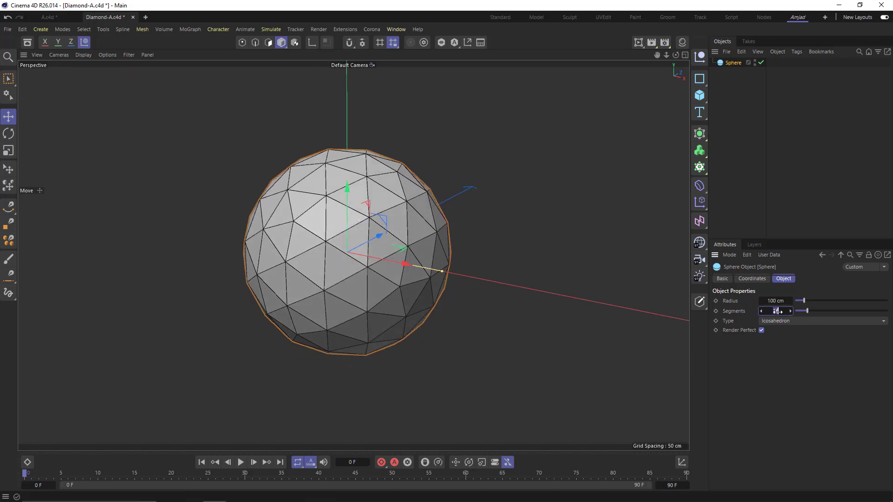
type("10")
key("Return")
left_click_drag(381, 251, 417, 249, "alt")
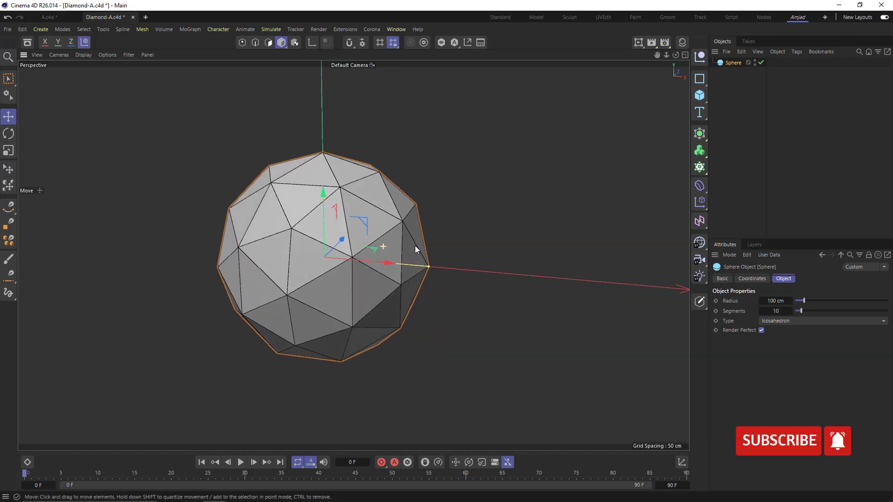
Add an FFD deformer to the sphere and set its grid points in Y to 4.
left_click(699, 186)
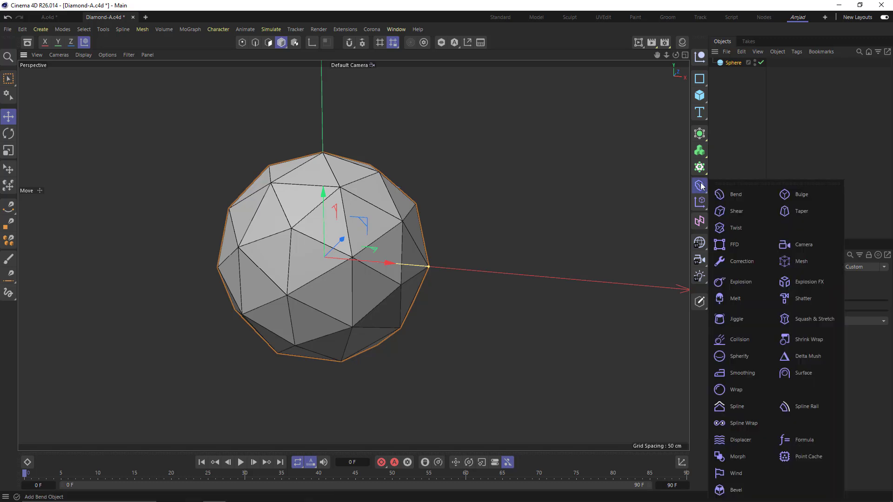
left_click(736, 247)
left_click_drag(328, 226, 354, 213, "alt")
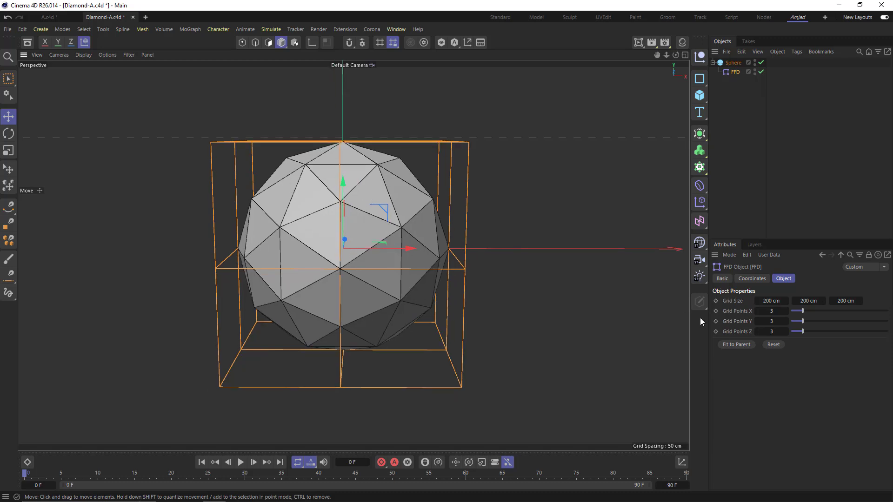
left_click(786, 321)
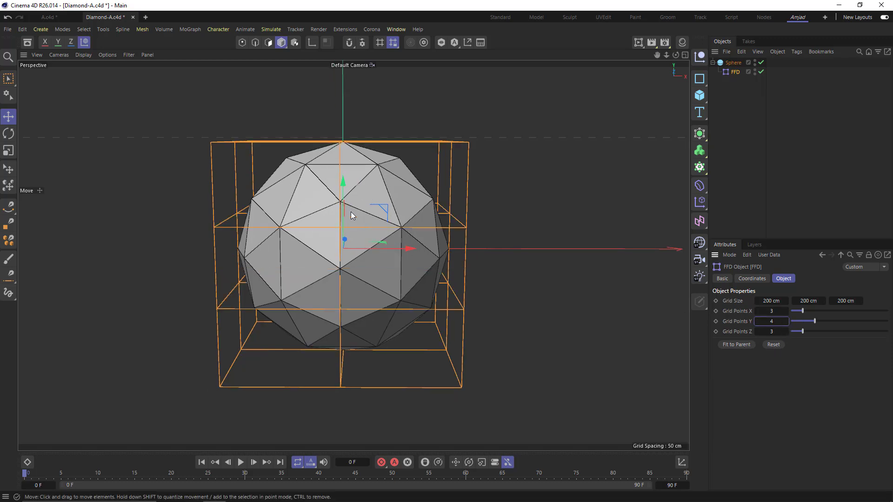
Select the nine top points of the FFD cage and shift them slightly sideways along X.
left_click(242, 42)
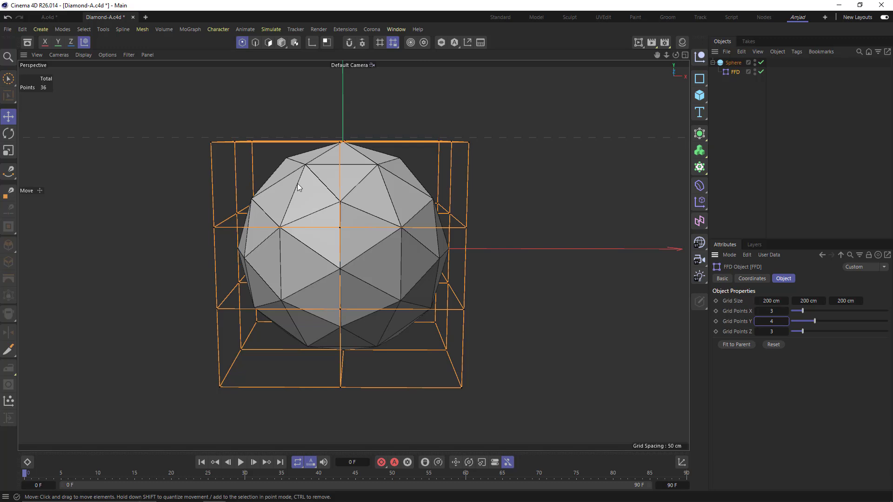
middle_click_drag(297, 183, 295, 193, "alt")
left_click_drag(295, 193, 295, 202, "alt")
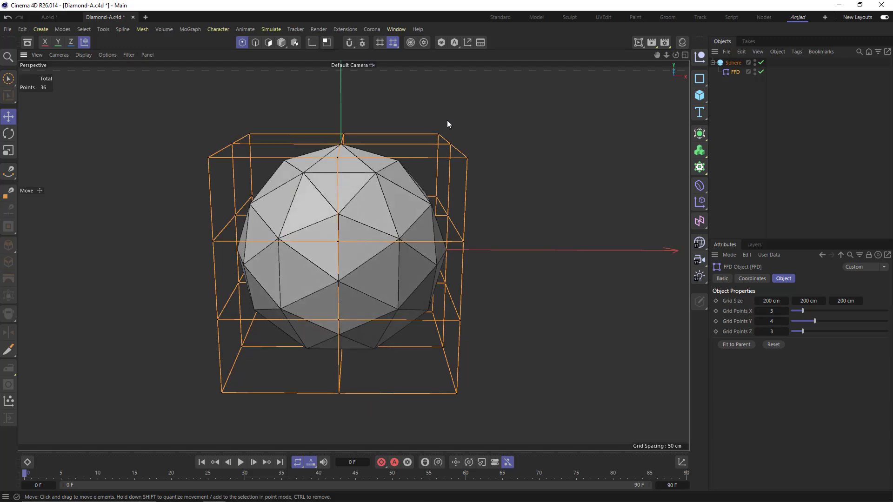
key("0")
left_click_drag(508, 110, 169, 175)
left_click_drag(407, 144, 415, 144)
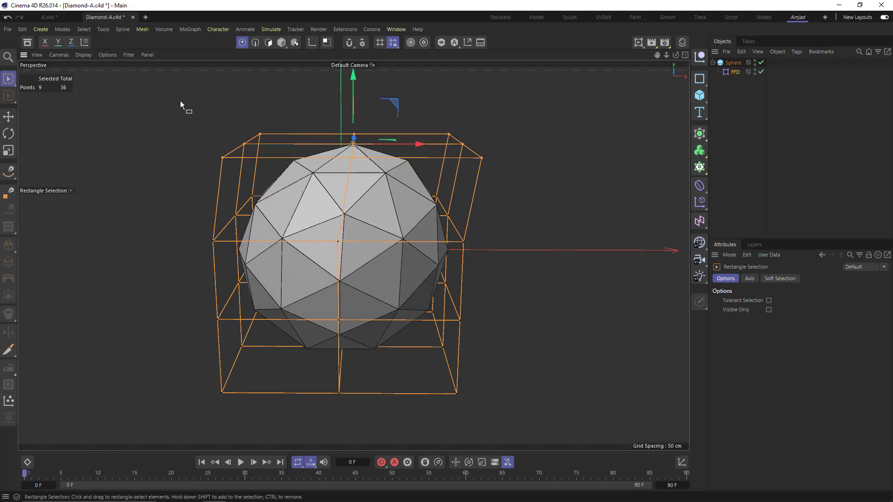
Pull the left top points of the FFD cage inward along X and raise the top points on its other side.
left_click_drag(180, 103, 259, 171)
left_click_drag(306, 144, 400, 153)
left_click_drag(534, 117, 341, 150)
left_click_drag(380, 89, 382, 64)
Push the three left points of the FFD cage's upper middle row inward to narrow that side of the stone.
left_click_drag(183, 219, 249, 259, "alt")
left_click_drag(205, 230, 213, 241, "alt")
left_click_drag(274, 217, 374, 246)
mouse_move(314, 266)
left_mouse_down("alt")
mouse_move(290, 272)
mouse_move(429, 251)
mouse_move(271, 240)
mouse_move(214, 289)
mouse_move(383, 264)
mouse_move(331, 355)
mouse_move(408, 270)
mouse_move(369, 247)
mouse_move(333, 268)
mouse_move(328, 253)
left_mouse_up("alt")
left_click_drag(372, 236, 347, 247, "alt")
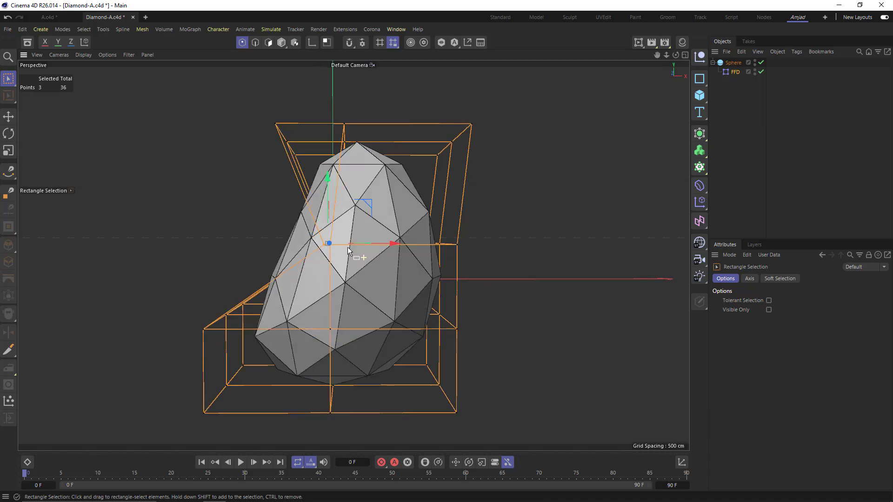
Raise the rear middle point on top of the FFD cage and reposition another single top point to make the tip irregular.
left_click_drag(411, 146, 348, 71, "alt")
key("e")
left_click(348, 144)
left_click_drag(314, 114, 288, 139, "alt")
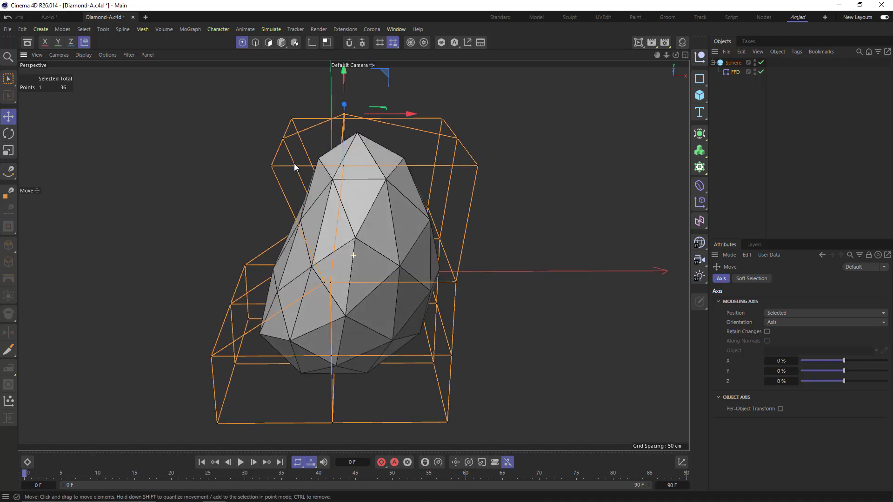
left_click(285, 139)
left_click_drag(344, 139, 347, 250)
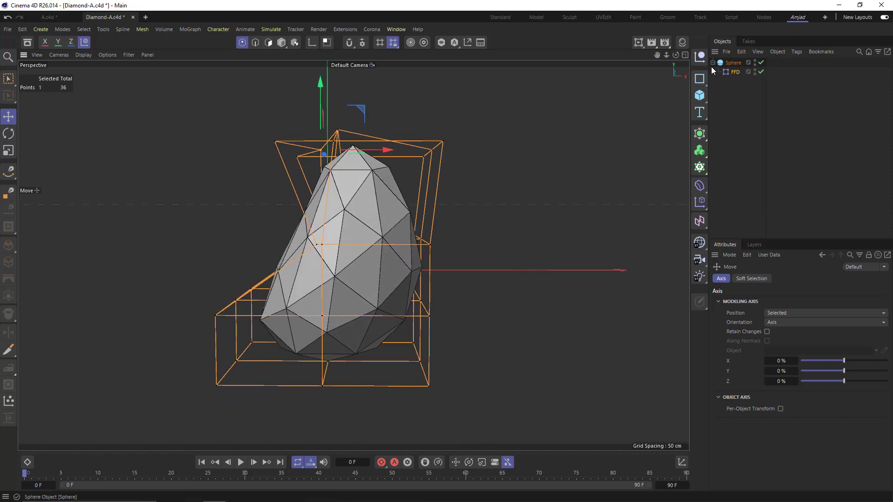
Create a polygon copy of the deformed sphere with Current State to Object, place it first in the hierarchy, and hide the original sphere.
right_click(729, 63)
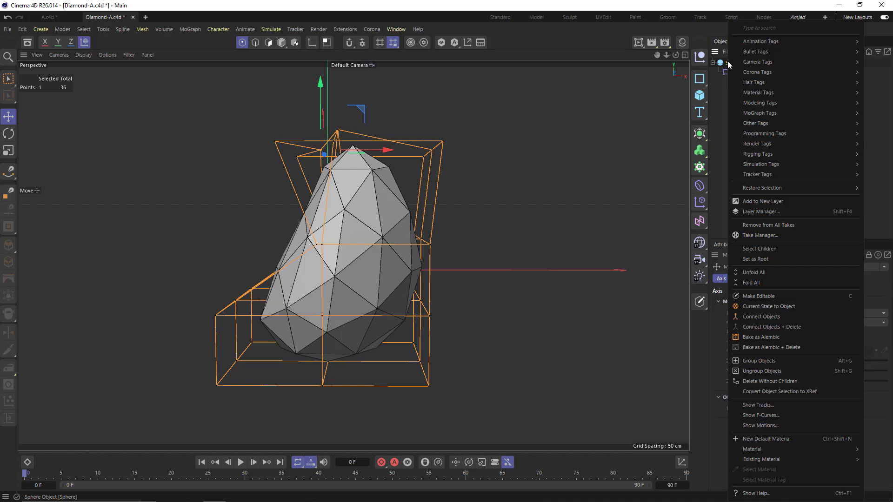
left_click(757, 306)
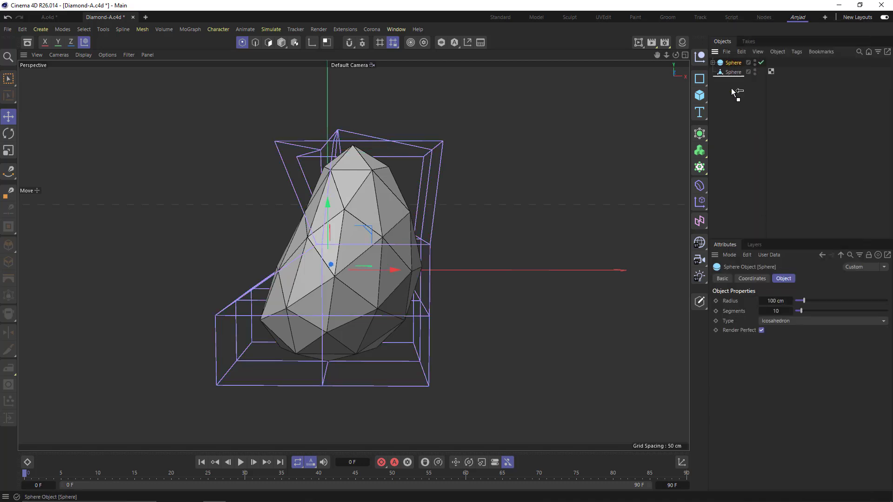
left_click_drag(731, 88, 739, 59)
left_click(755, 73)
left_click(769, 115)
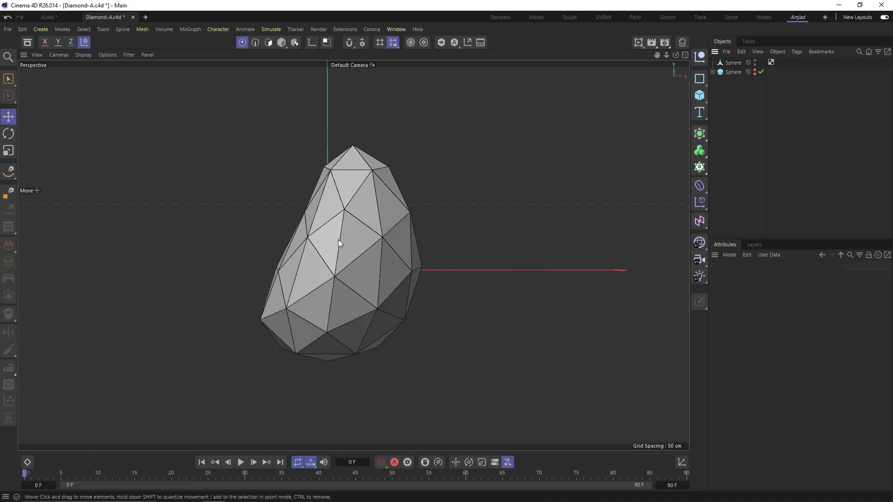
left_click(339, 239)
left_click_drag(321, 253, 306, 270, "alt")
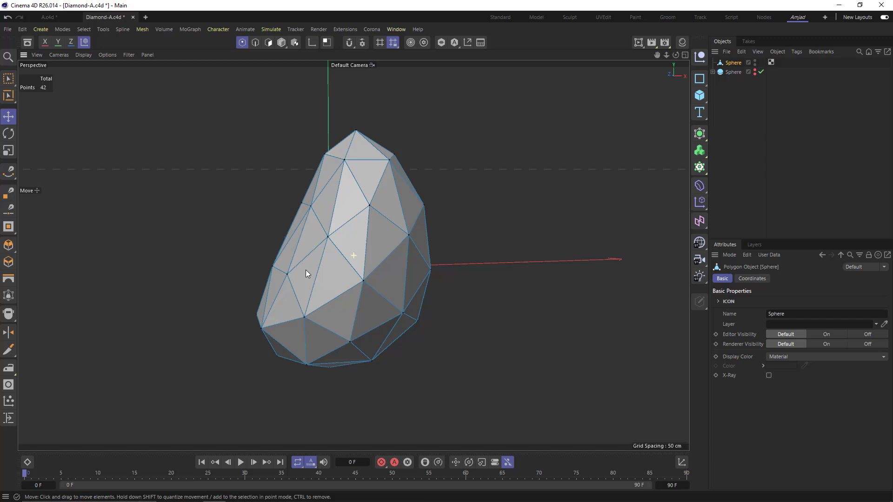
left_click(281, 42)
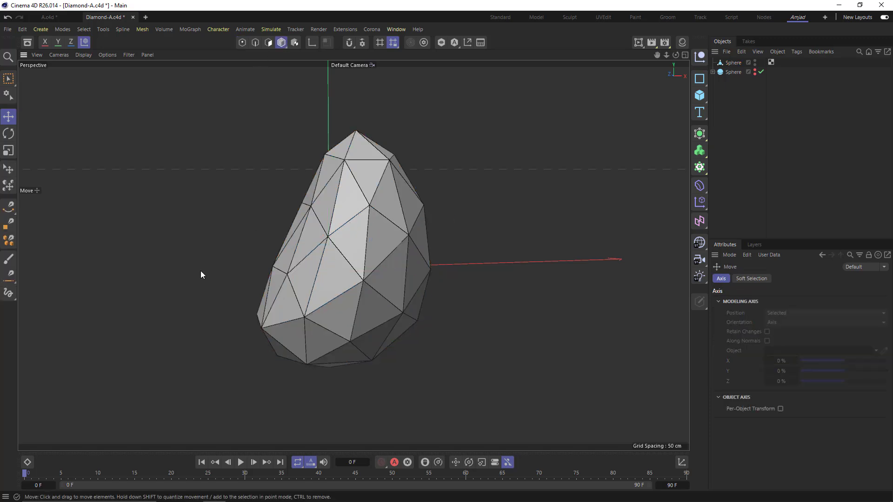
Add a Bezier surface object to the scene behind the faceted stone.
left_click(699, 96)
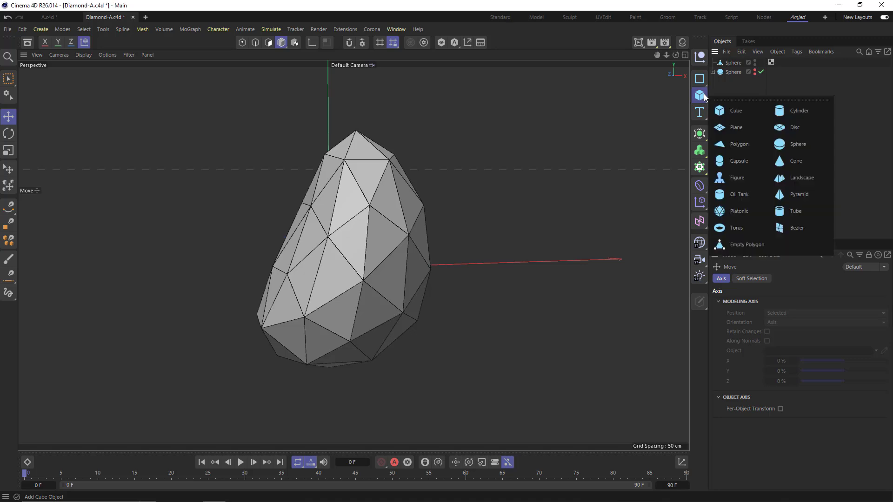
left_click(791, 228)
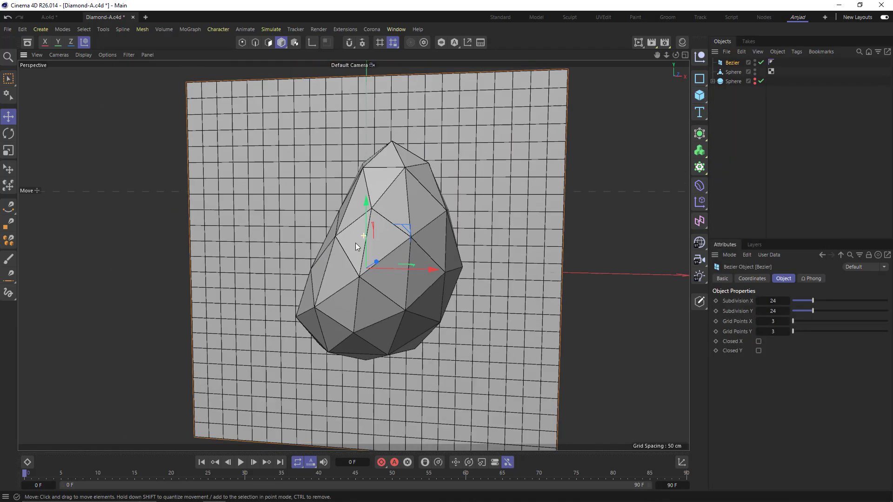
right_click_drag(355, 243, 355, 250, "alt")
middle_click_drag(356, 250, 322, 251, "alt")
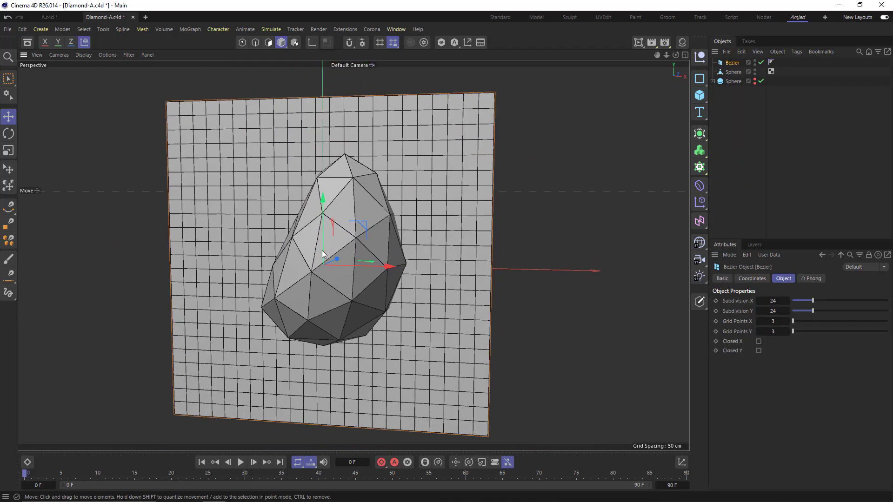
Set the Bezier surface's subdivisions to 10 in X and 12 in Y, and its grid points to 5 in both directions.
double_click(773, 300)
type("10")
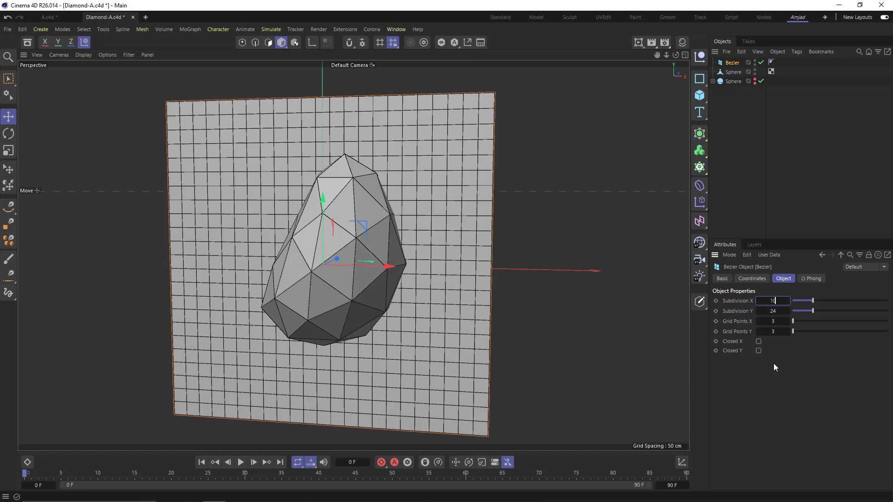
key("Tab")
type("12")
key("Tab")
type("5")
key("Tab")
type("5")
key("Tab")
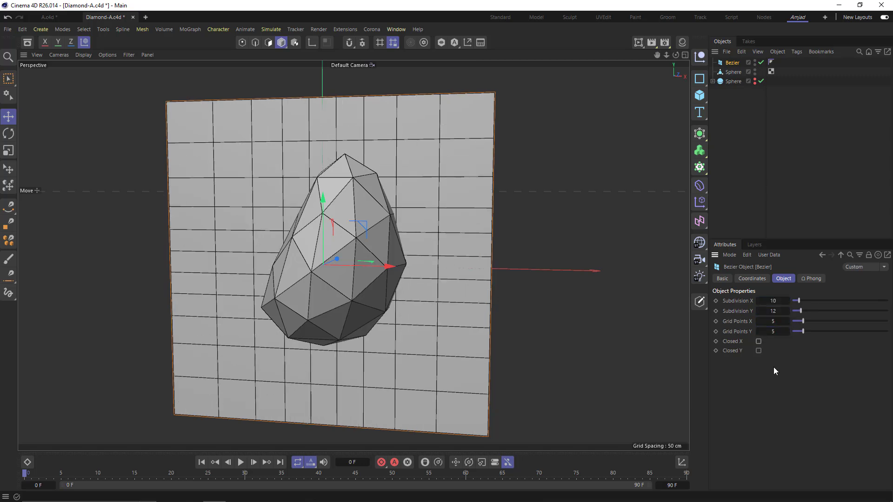
Scale the Bezier surface up uniformly to about 150%.
left_click_drag(313, 229, 308, 237, "alt")
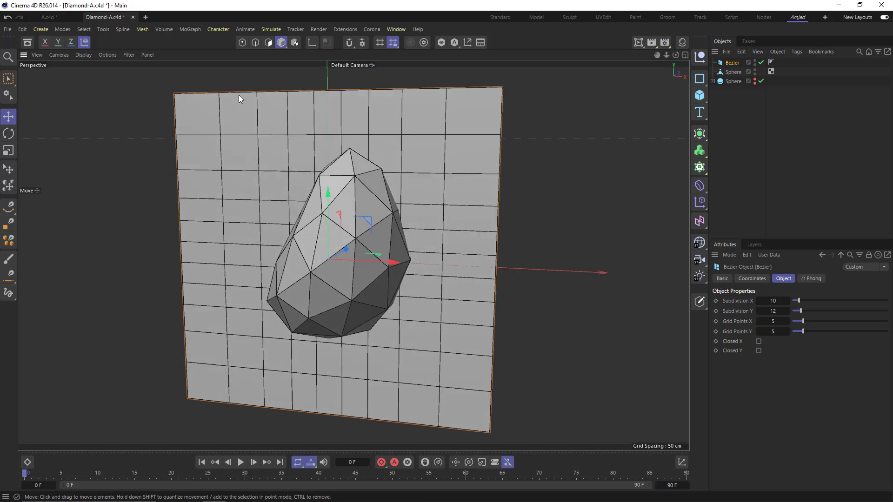
scroll(431, 194, "down", 3)
middle_click_drag(388, 205, 375, 225, "alt")
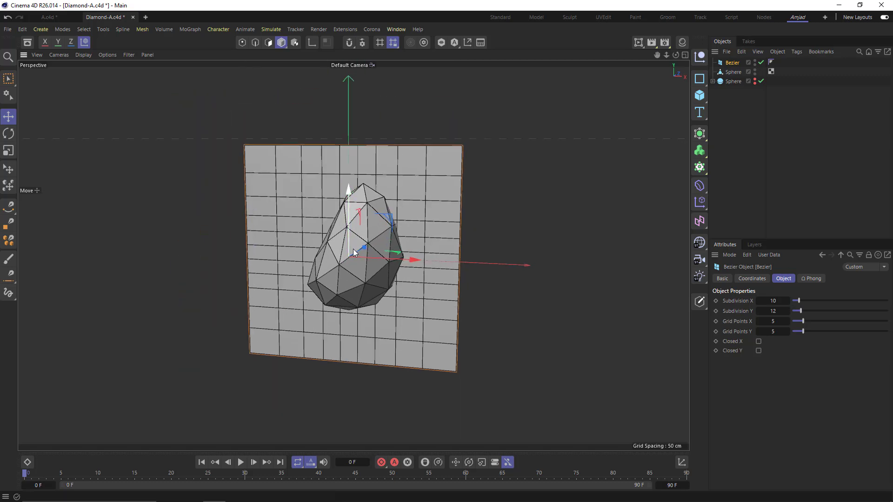
key("t")
left_click_drag(469, 243, 711, 238)
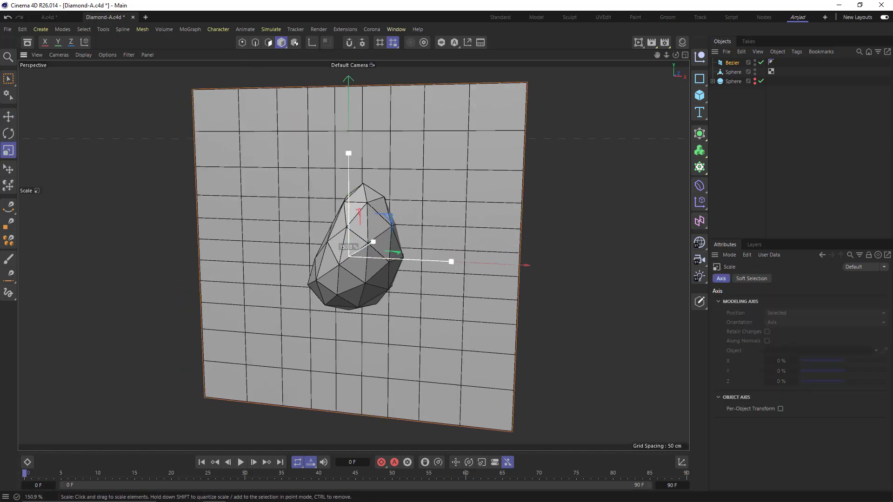
scroll(310, 219, "down", 2)
middle_click_drag(295, 102, 285, 103, "alt")
Select the lower ten control points of the Bezier surface and pull them forward along Z past the stone.
left_click(242, 42)
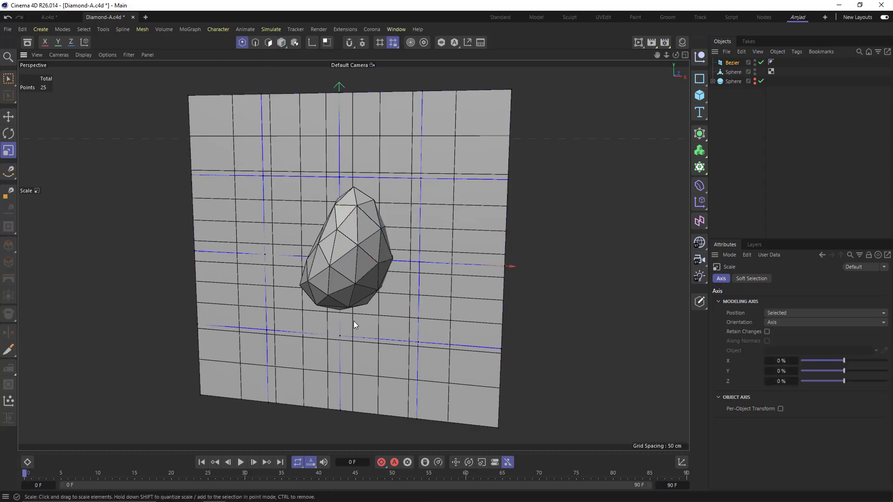
middle_click_drag(354, 321, 309, 296, "alt")
key("0")
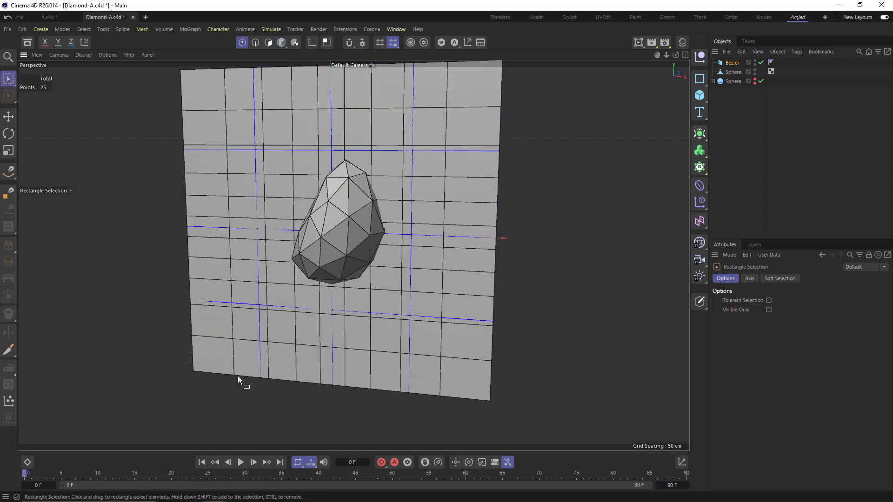
left_click_drag(131, 405, 518, 279)
left_click_drag(439, 303, 306, 331, "alt")
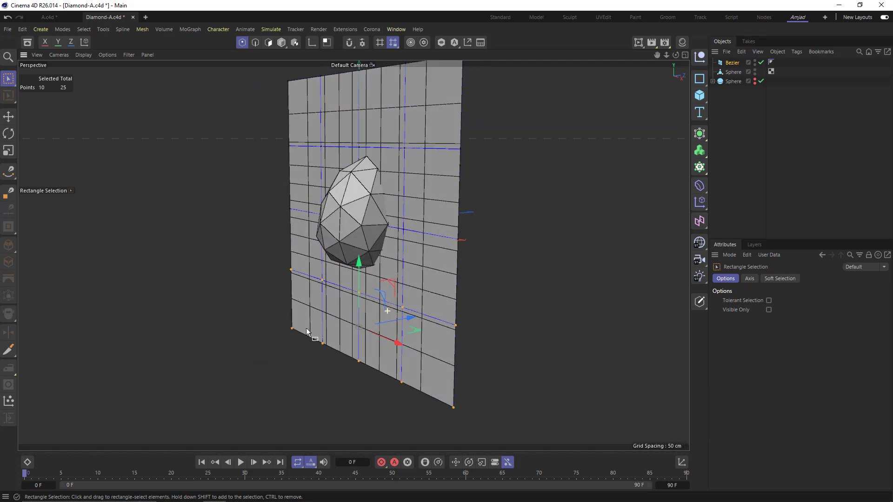
left_click_drag(404, 319, 262, 206)
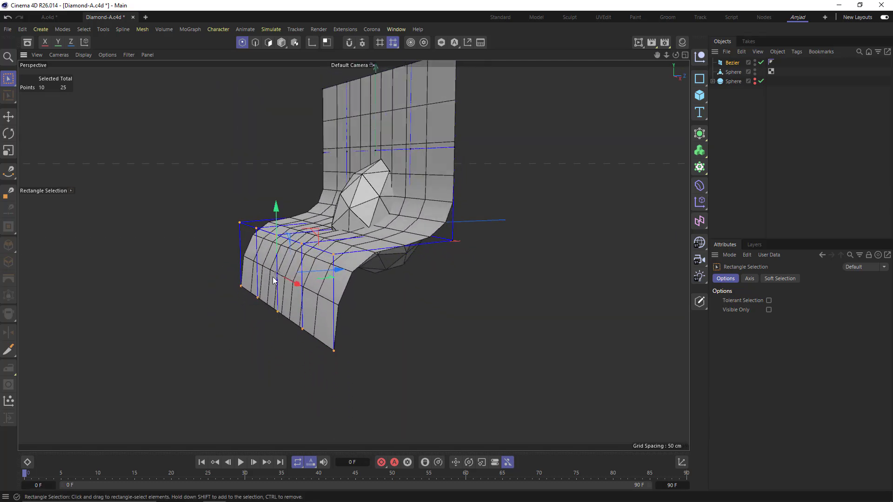
Raise the Bezier surface's lowest row of five control points level with the bend to form a flat floor.
left_click_drag(273, 277, 294, 236, "alt")
left_click_drag(269, 303, 274, 317, "alt")
left_click_drag(264, 389, 321, 299)
left_click_drag(284, 334, 300, 330, "alt")
left_click_drag(221, 391, 345, 333)
left_click_drag(401, 335, 355, 340, "alt")
left_click_drag(313, 327, 328, 318, "alt")
left_click_drag(300, 273, 280, 201)
left_click_drag(282, 234, 288, 245, "alt")
scroll(342, 277, "up", 2)
left_click_drag(343, 277, 260, 238, "alt")
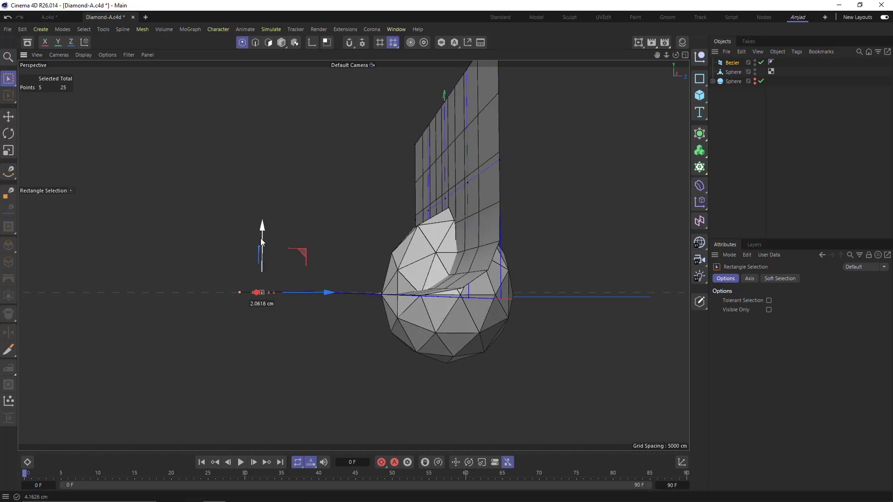
Adjust the row of five control points just behind the front edge of the Bezier surface's floor section.
left_click_drag(339, 275, 294, 330)
left_click_drag(309, 233, 347, 319)
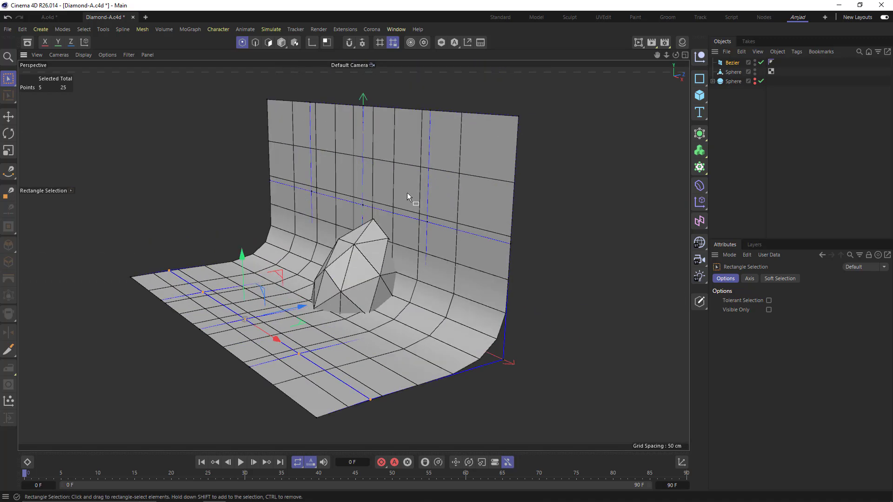
scroll(407, 194, "down", 2)
Move the polygon stone forward and up so that it rests on the curved backdrop's floor.
left_click(280, 42)
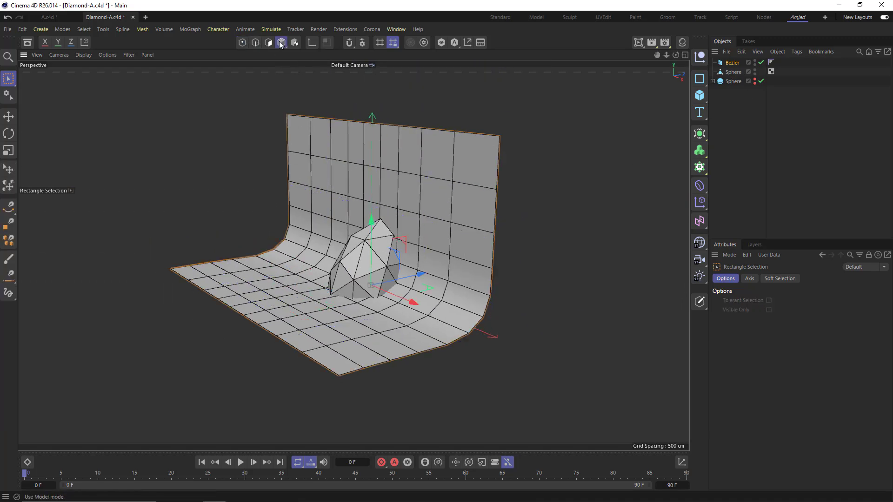
key("e")
left_click(364, 261)
left_click_drag(419, 276, 379, 284)
left_click_drag(332, 238, 327, 190)
middle_click_drag(328, 235, 336, 251, "alt")
left_click_drag(394, 257, 386, 257)
Select the top row of control points on the Bezier backdrop's wall and raise it to make the wall taller.
left_click(449, 224)
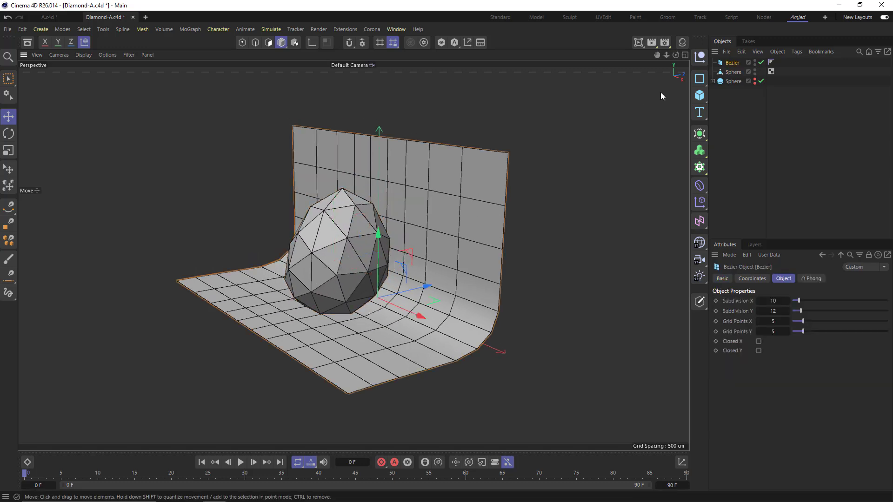
left_click(241, 42)
middle_click_drag(493, 162, 493, 175, "alt")
key("space")
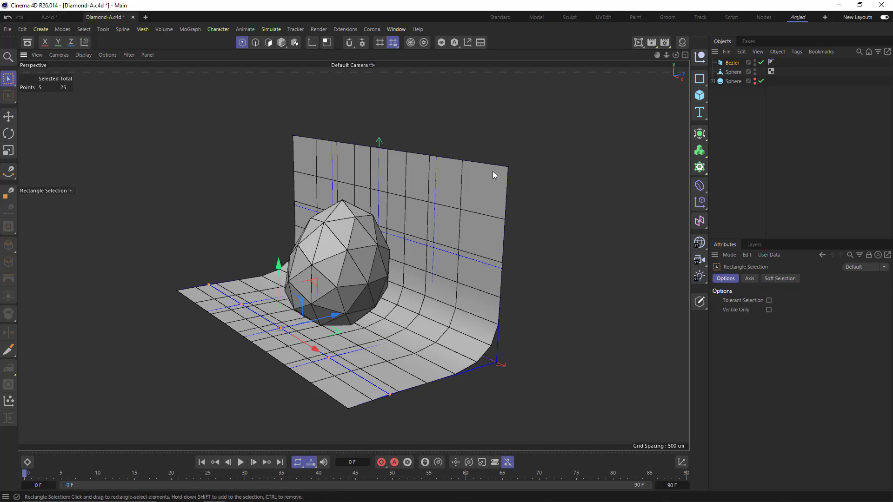
left_click_drag(550, 118, 267, 186)
left_click_drag(380, 105, 380, 68)
Select the second row of control points on the backdrop's wall and raise it about 46 cm.
left_click_drag(382, 279, 291, 249, "alt")
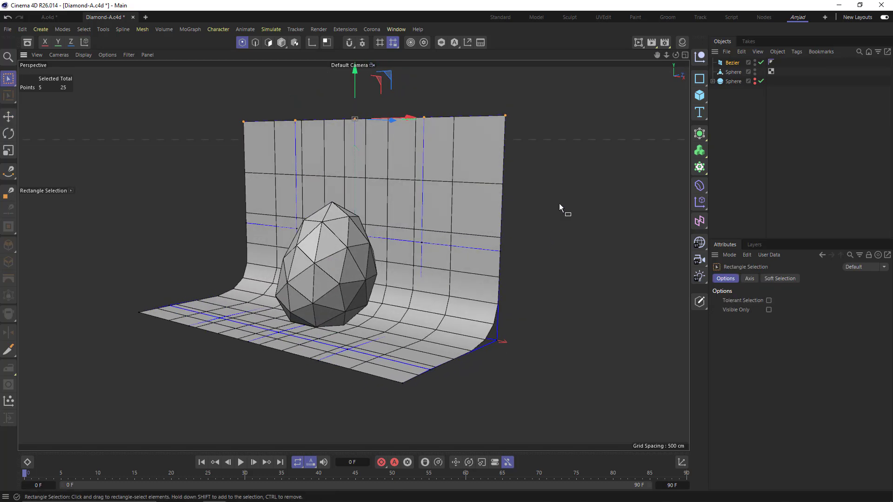
left_click_drag(559, 202, 140, 275)
left_click_drag(357, 174, 348, 150)
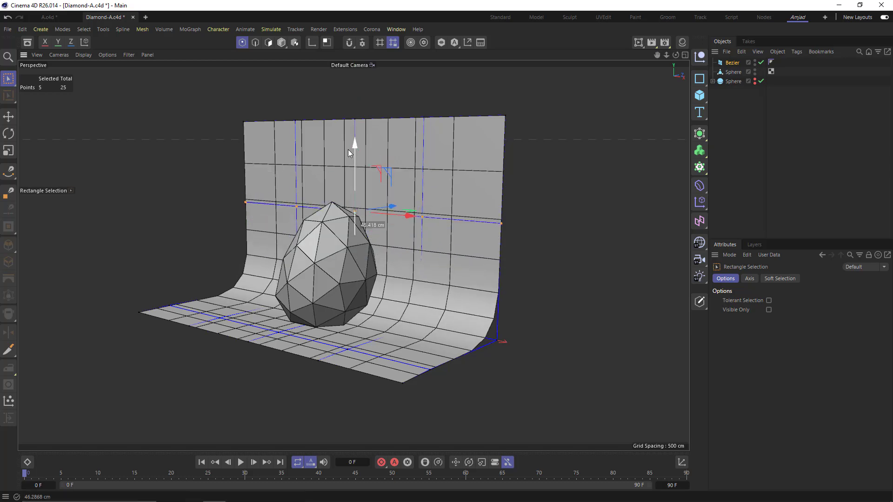
Select the front row of control points on the Bezier backdrop's floor, move it forward to lengthen the floor, and return to Model mode.
left_click_drag(302, 335, 268, 369, "alt")
middle_click_drag(268, 368, 273, 340, "alt")
left_click_drag(267, 415, 310, 225)
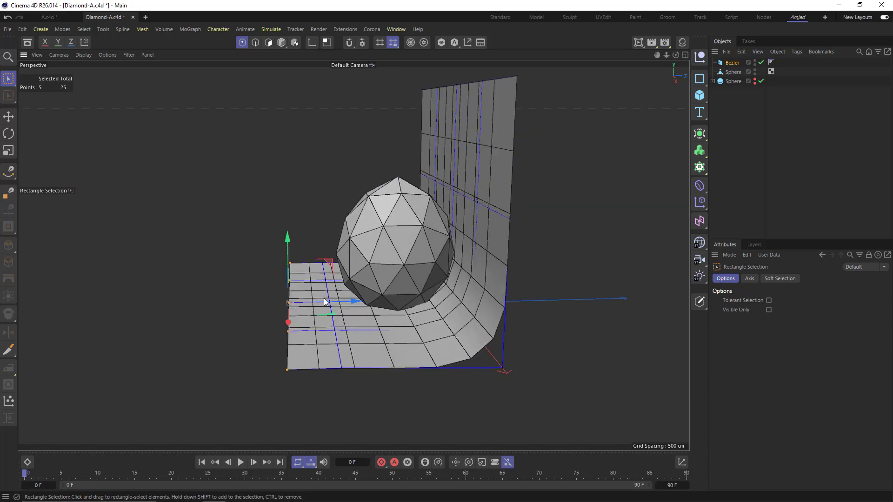
left_click_drag(325, 302, 298, 300)
left_click(281, 42)
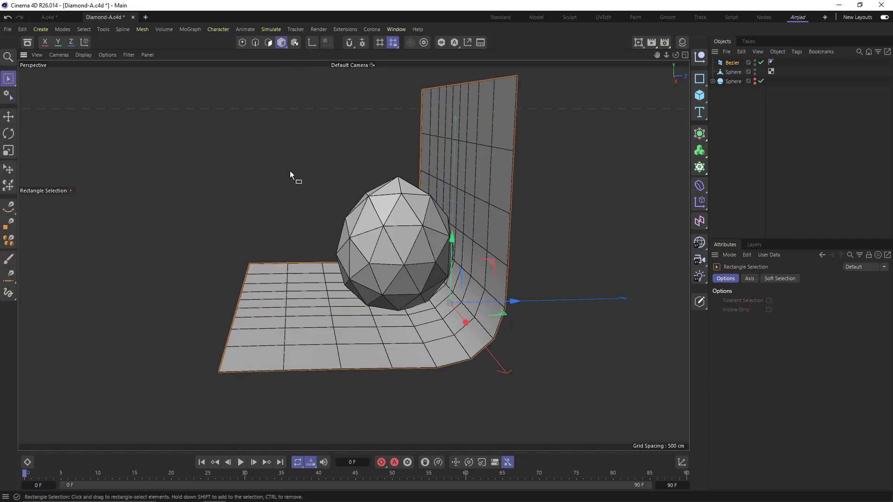
Scale the Bezier backdrop along its X axis to make it much wider around the stone.
left_click_drag(290, 171, 444, 332, "alt")
key("t")
left_click_drag(418, 306, 452, 314)
right_click_drag(404, 295, 384, 306, "alt")
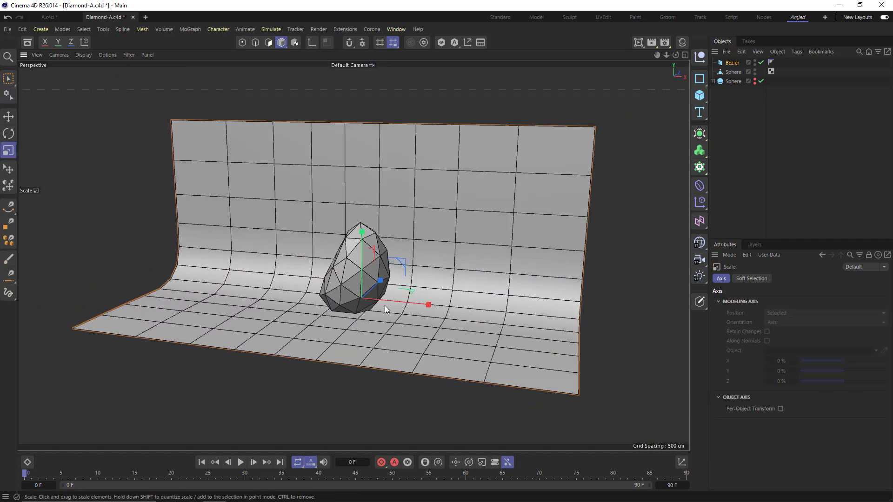
Select the polygon stone and move it forward along its Z axis on the widened backdrop's floor.
left_click_drag(384, 306, 294, 319, "alt")
key("e")
left_click(370, 287)
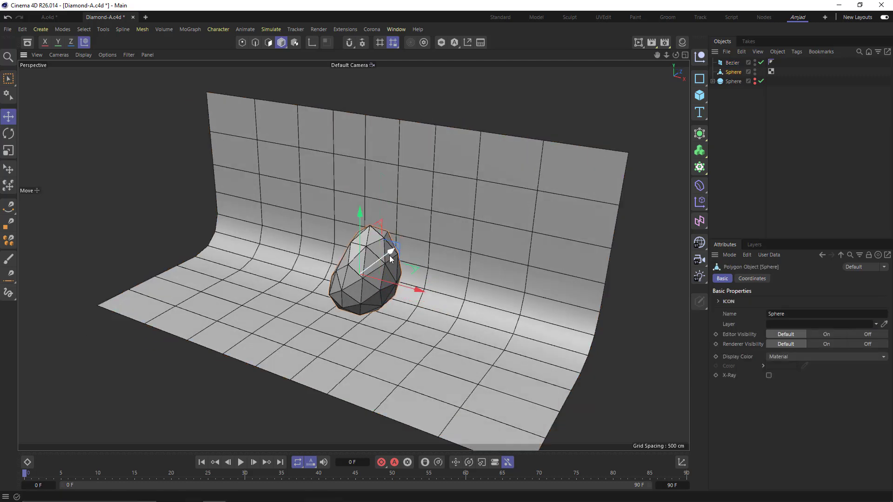
left_click_drag(347, 294, 402, 266, "alt")
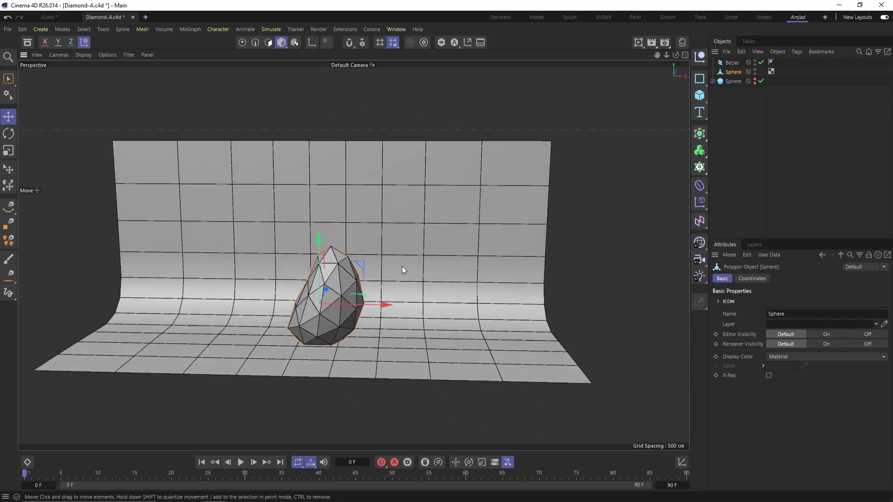
Add a camera, look through it, and frame the stone and backdrop from the front.
left_click(700, 261)
left_click(763, 62)
right_click_drag(298, 305, 356, 317, "alt")
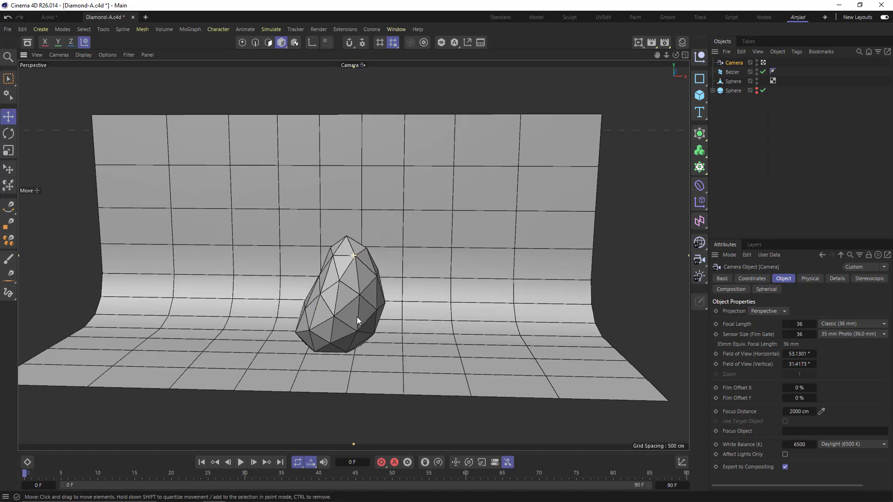
Rotate the polygon stone about its vertical axis so that different facets face the camera.
left_click(350, 300)
key("r")
left_click_drag(327, 325, 378, 307, "alt")
Frame the stone more closely through the camera and adjust its height so that its base meets the backdrop's floor.
key("e")
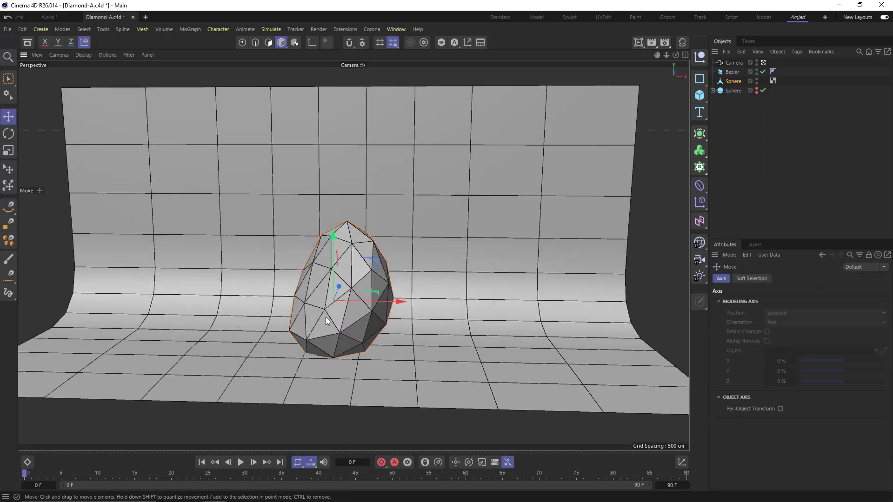
right_click_drag(326, 321, 332, 306, "alt")
left_click_drag(332, 306, 339, 319, "alt")
right_click_drag(339, 318, 350, 311, "alt")
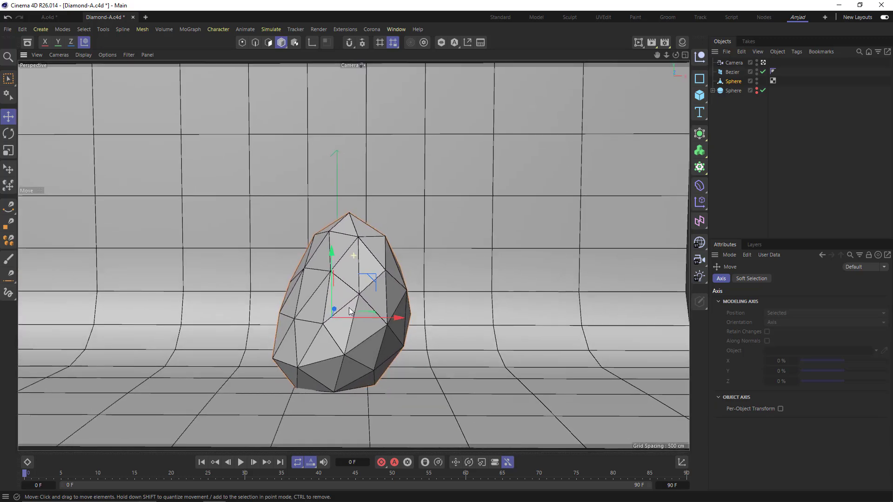
left_click_drag(332, 255, 333, 255)
left_click_drag(336, 308, 331, 254, "alt")
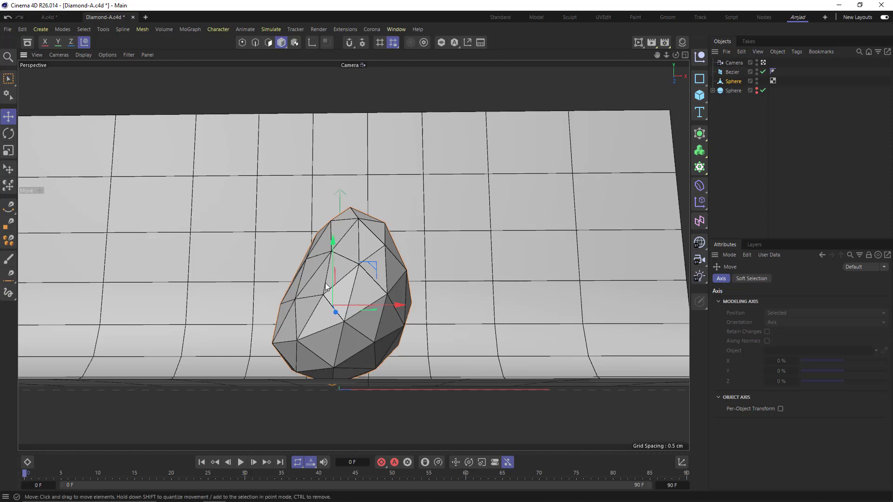
Fine-tune the stone's position on the floor from the side and reframe the camera on a close front view.
left_click_drag(326, 287, 174, 311, "alt")
left_click_drag(478, 314, 451, 314)
left_click_drag(363, 332, 351, 277, "alt")
left_click_drag(401, 315, 361, 318)
key("r")
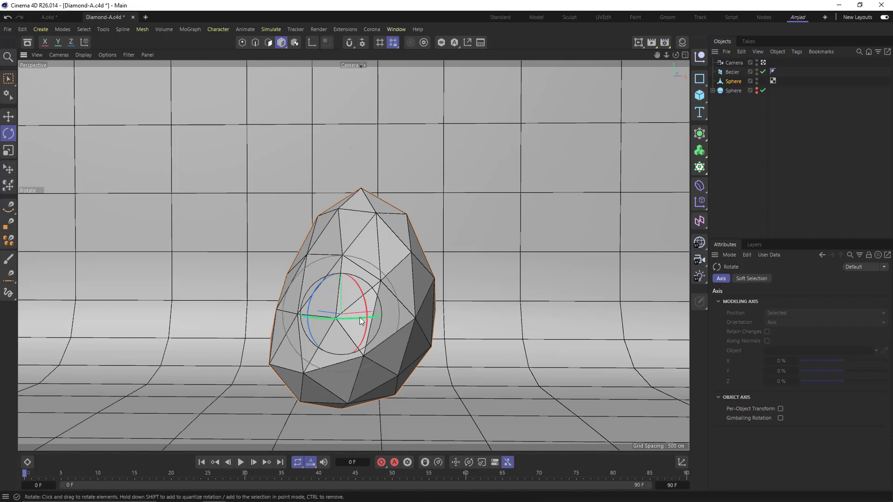
key("e")
key("w")
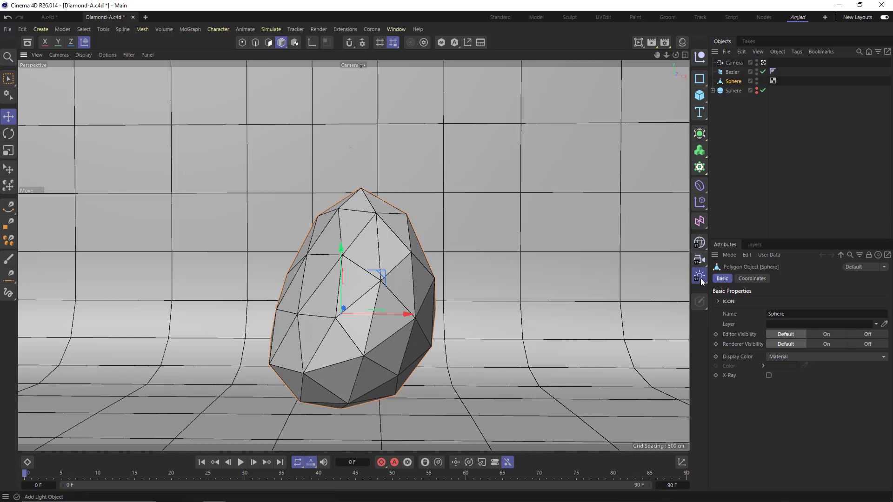
Add a Target Light to the scene and switch back to the default camera with the whole backdrop in view.
left_click_drag(701, 279, 739, 310)
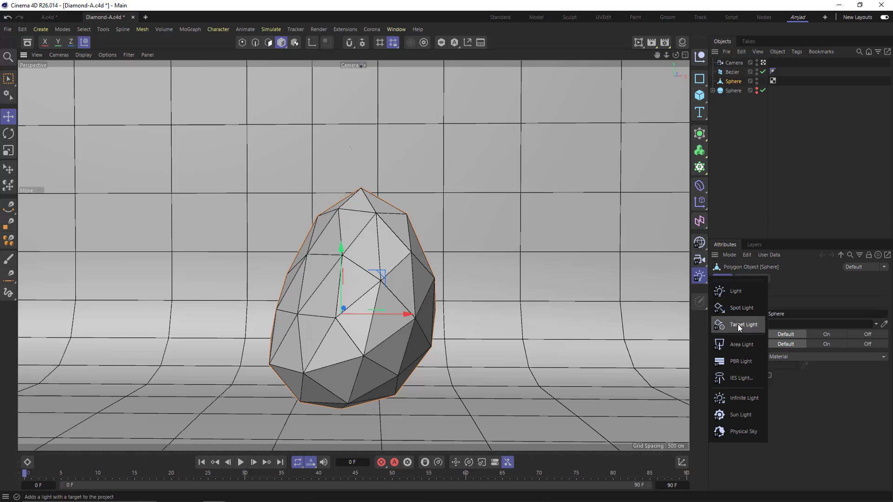
left_click(743, 328)
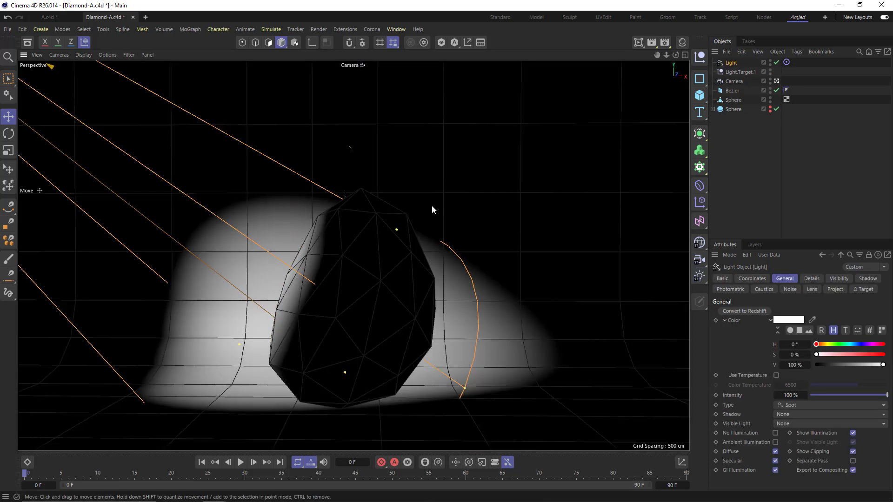
left_click(776, 81)
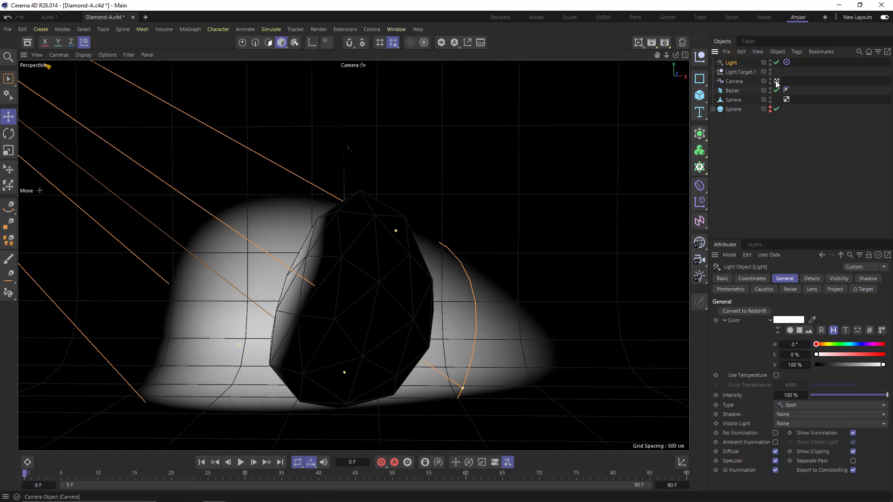
middle_click_drag(325, 267, 345, 303, "alt")
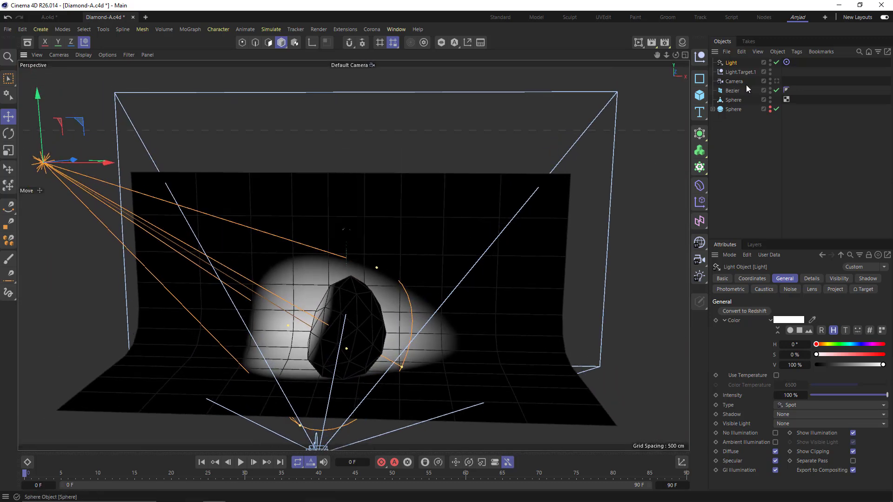
Select the light's target null and move it forward across the floor toward the stone.
left_click(742, 72)
left_click_drag(367, 344, 358, 364, "alt")
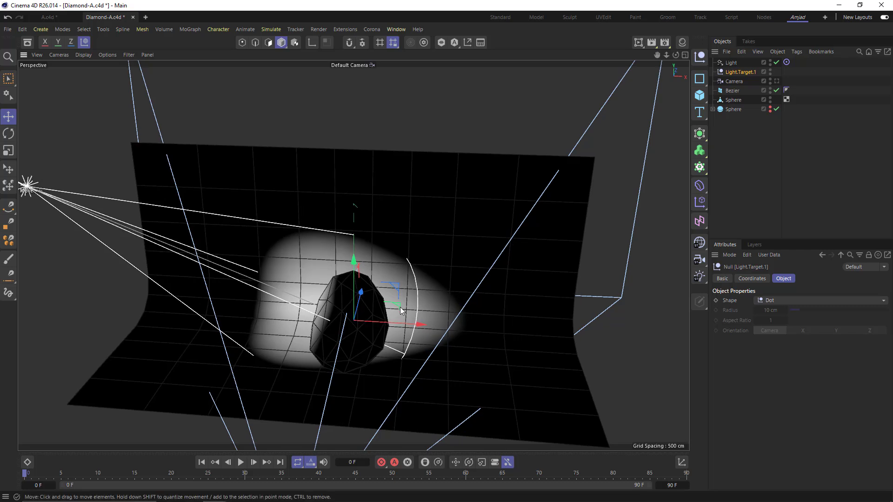
left_click_drag(397, 309, 384, 325)
Move the spot light to the opposite side, in front and to the right of the stone, and set its shadow to Area.
left_click(732, 63)
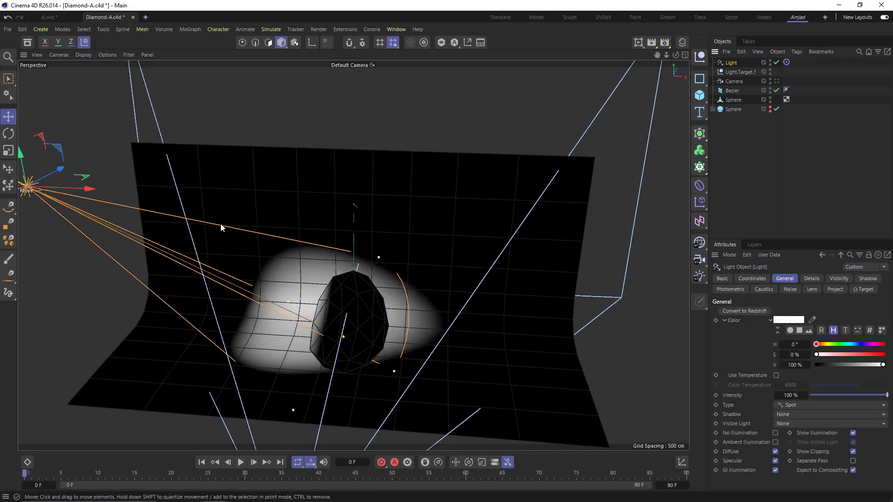
left_click_drag(88, 190, 490, 290)
scroll(358, 304, "up", 1)
scroll(363, 296, "up", 1)
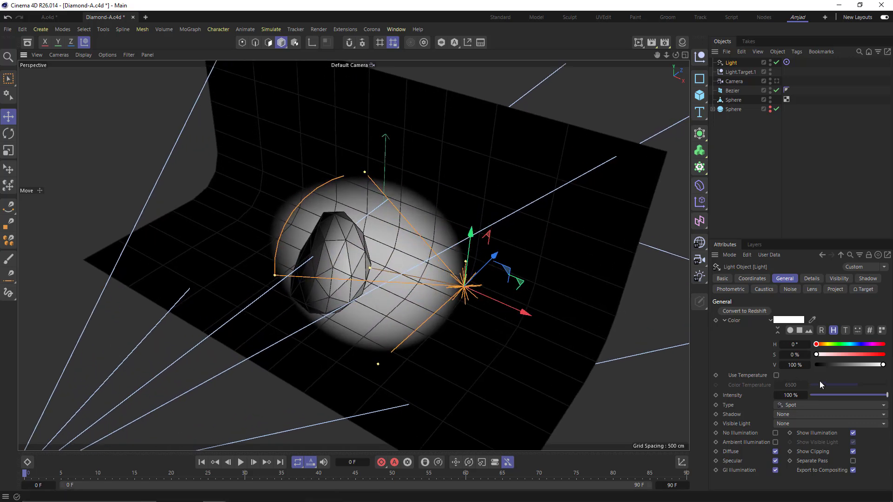
left_click(794, 415)
left_click(795, 458)
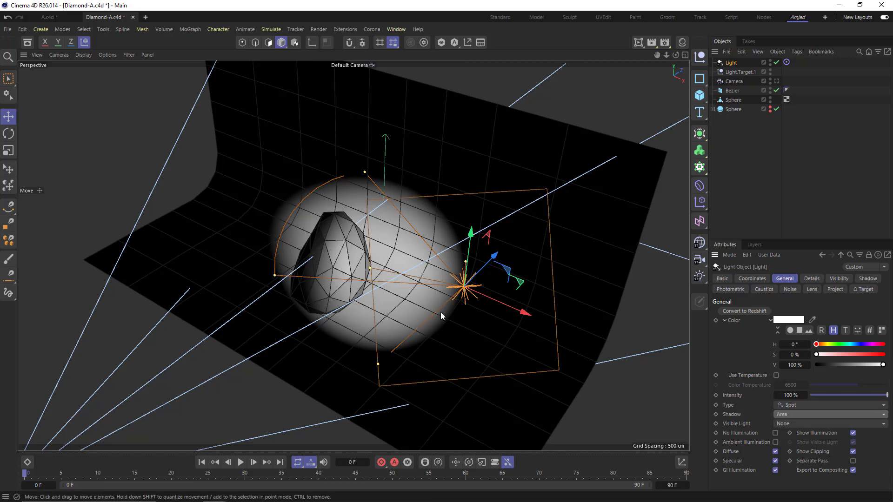
Move the light's target null onto the lower part of the stone so that the spot light aims at it.
left_click(741, 72)
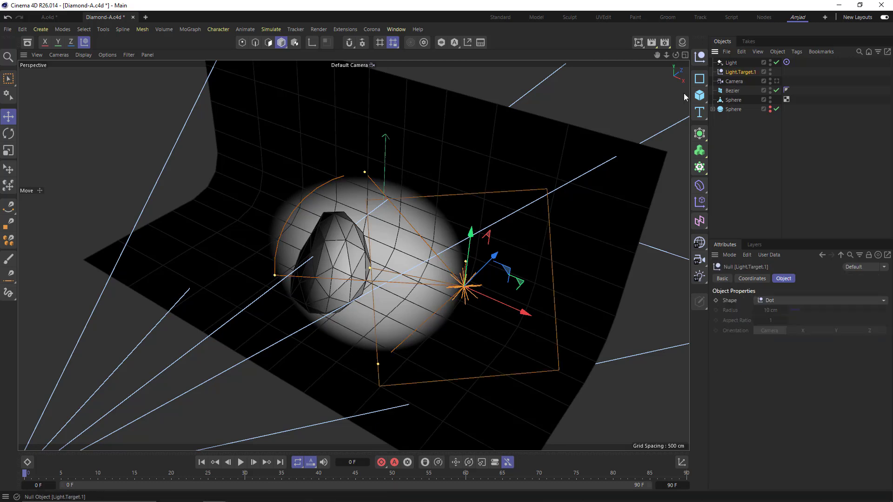
left_click_drag(419, 264, 372, 251)
scroll(348, 272, "up", 5)
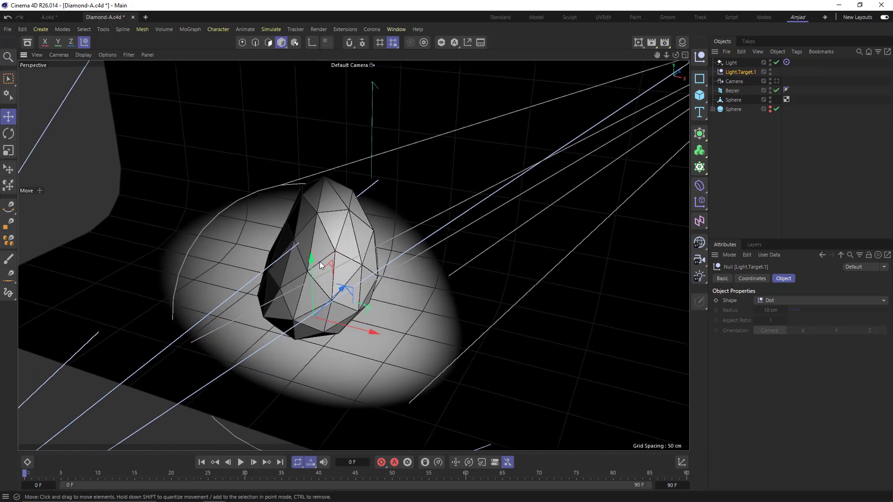
Widen the spot light's cone well beyond the stone and shorten its reach with the light's viewport handles.
left_click(731, 63)
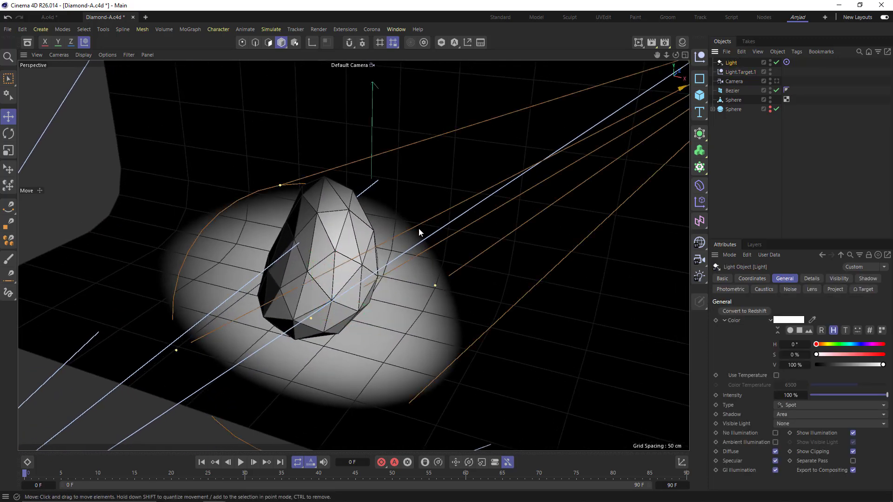
left_click_drag(283, 184, 271, 130)
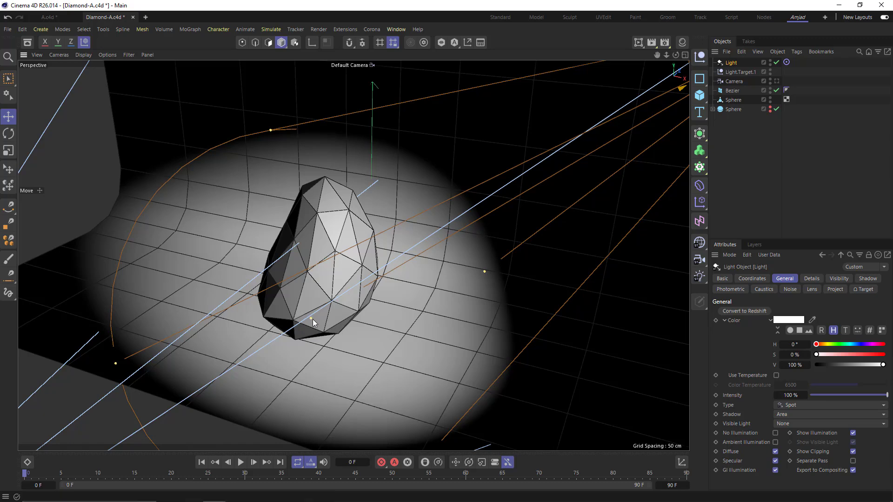
left_click_drag(311, 319, 366, 273)
left_click_drag(350, 276, 391, 254, "alt")
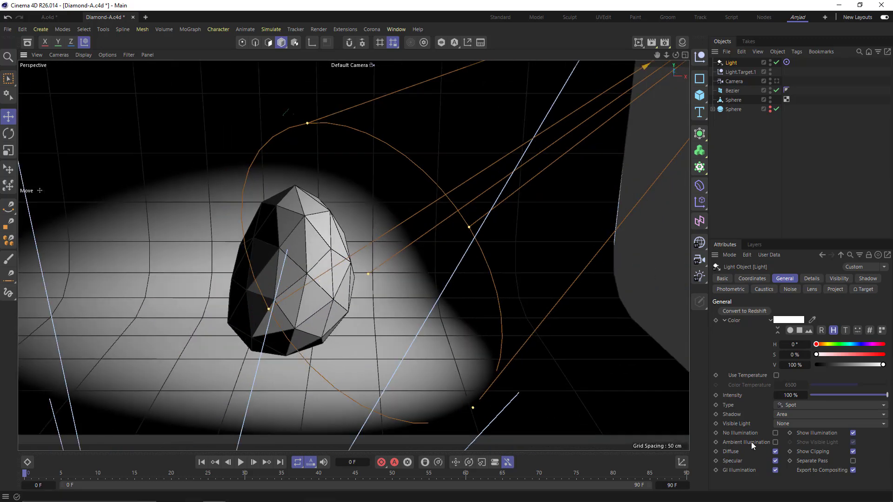
Turn off the light's Diffuse contribution and set its intensity to 225%.
left_click(775, 451)
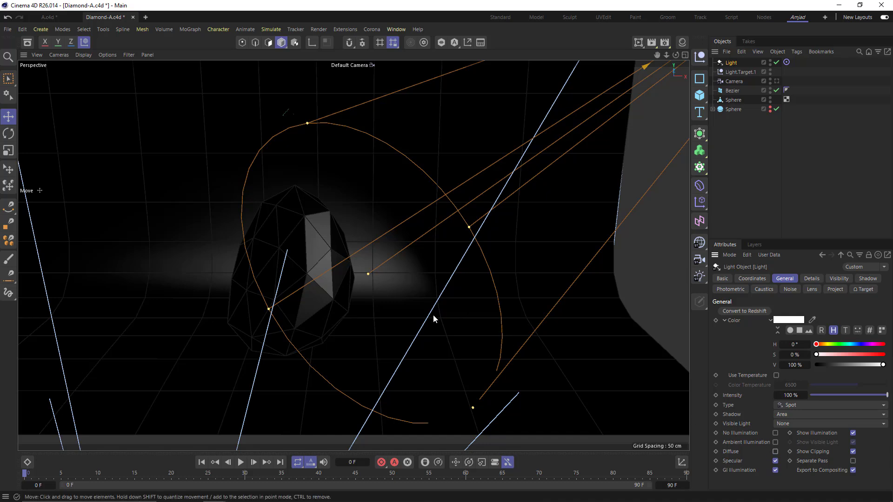
left_click_drag(344, 292, 321, 271, "alt")
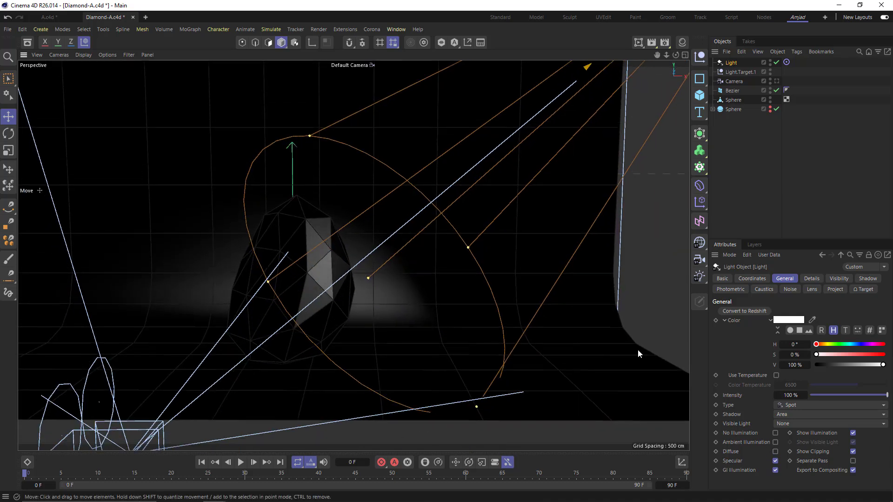
double_click(787, 396)
type("225")
key("Return")
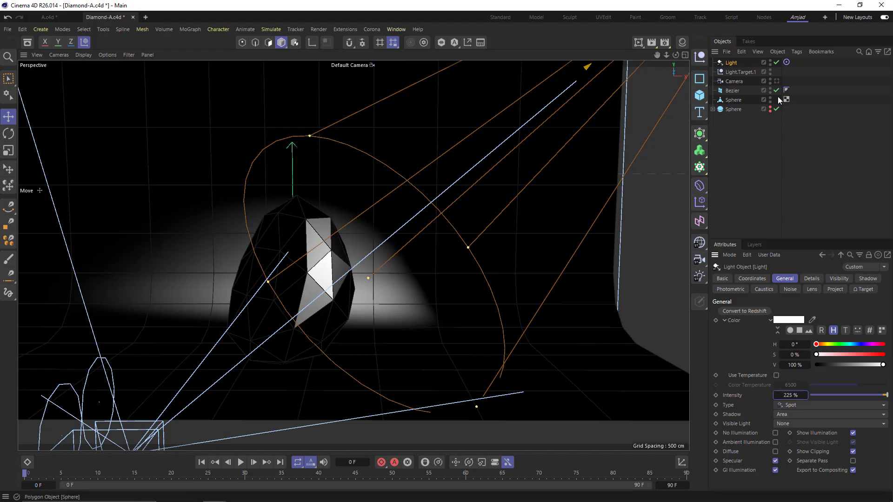
Look through the scene camera again, deselect everything, and hide the spot light.
left_click(778, 82)
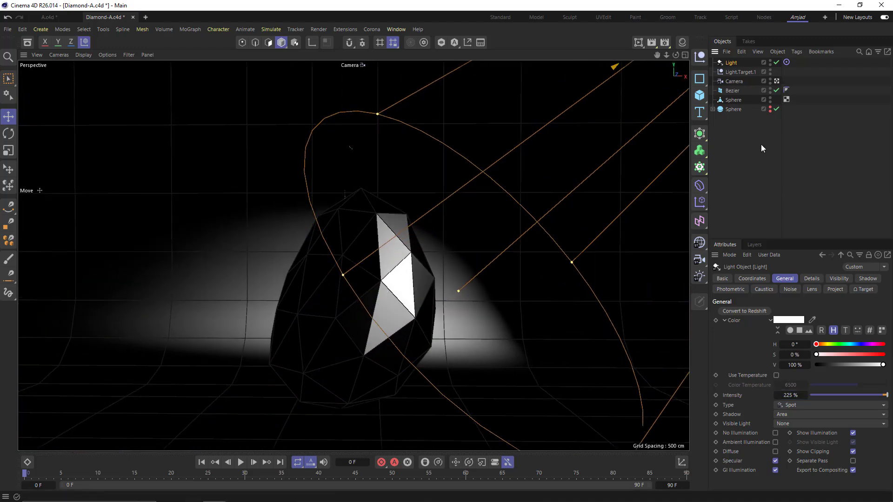
left_click(741, 145)
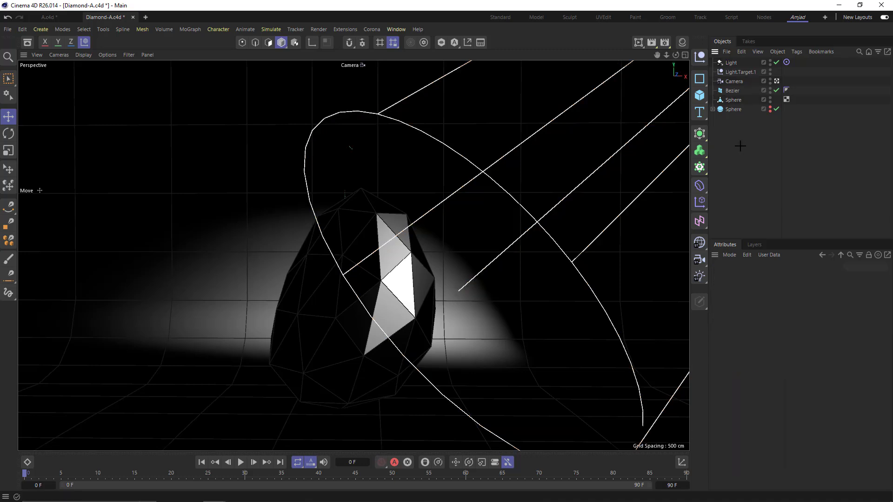
left_click(770, 62)
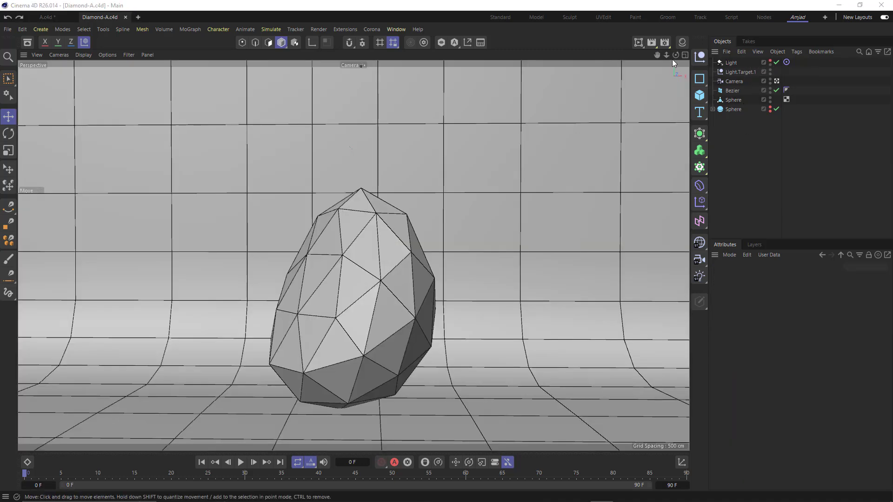
Open the render settings and examine Global Illumination's primary and secondary methods, their intensity and saturation, and the sampling accuracy.
left_click(666, 43)
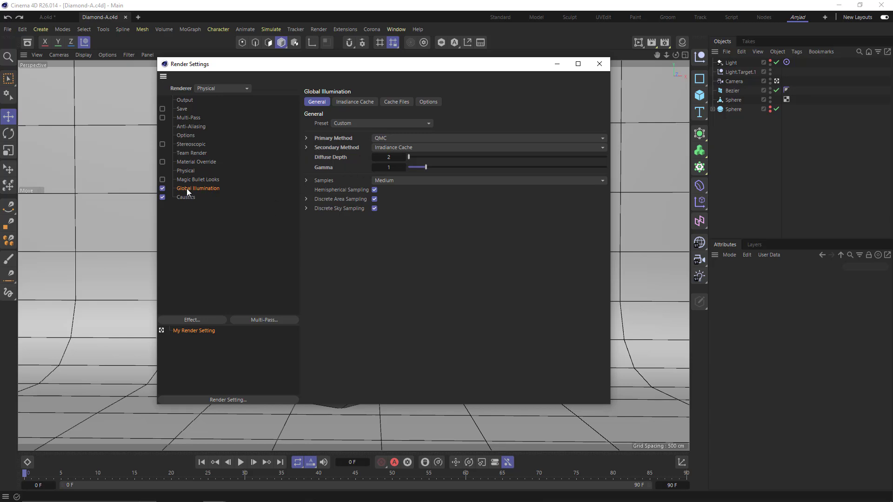
left_click(306, 138)
left_click(306, 168)
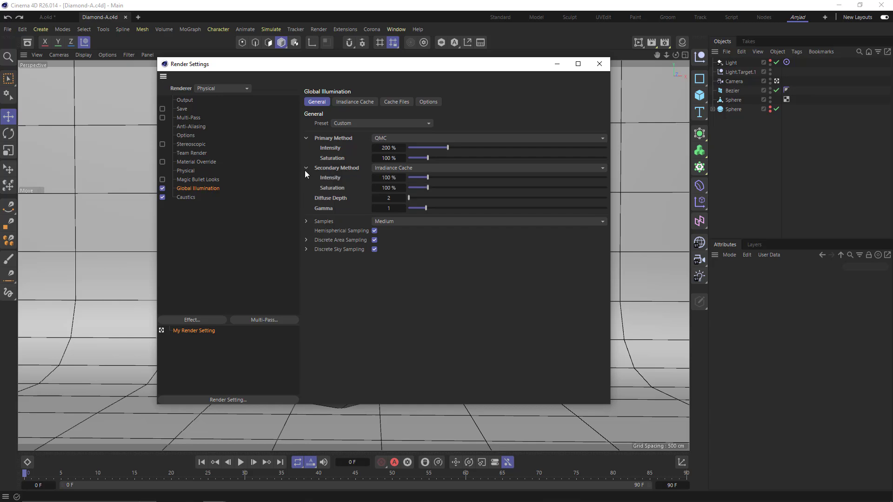
left_click(382, 147)
left_click(395, 138)
left_click(400, 150)
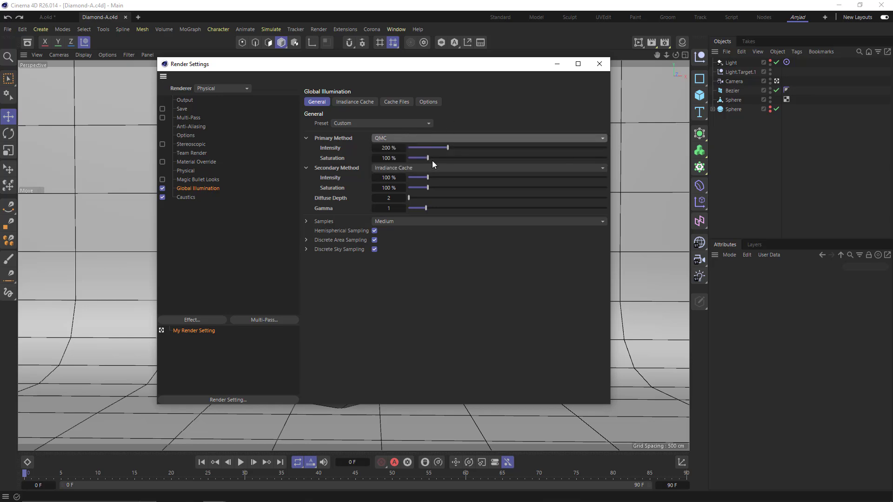
left_click(426, 167)
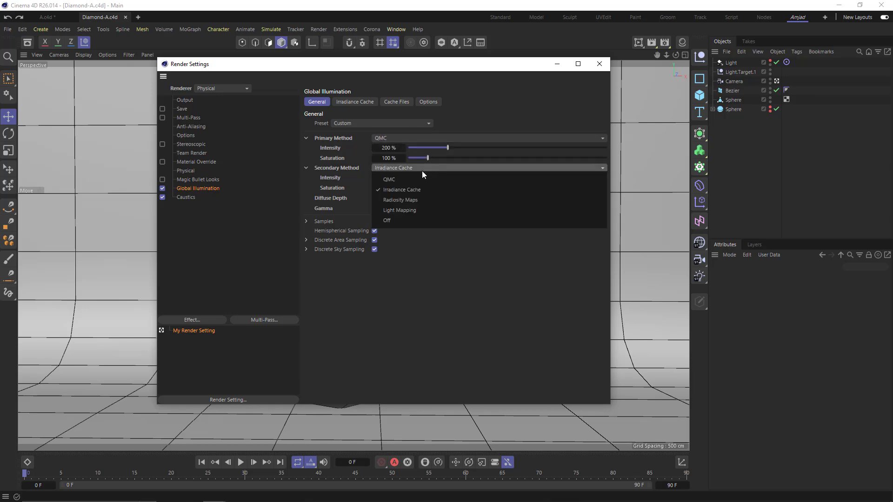
left_click(395, 189)
left_click(306, 222)
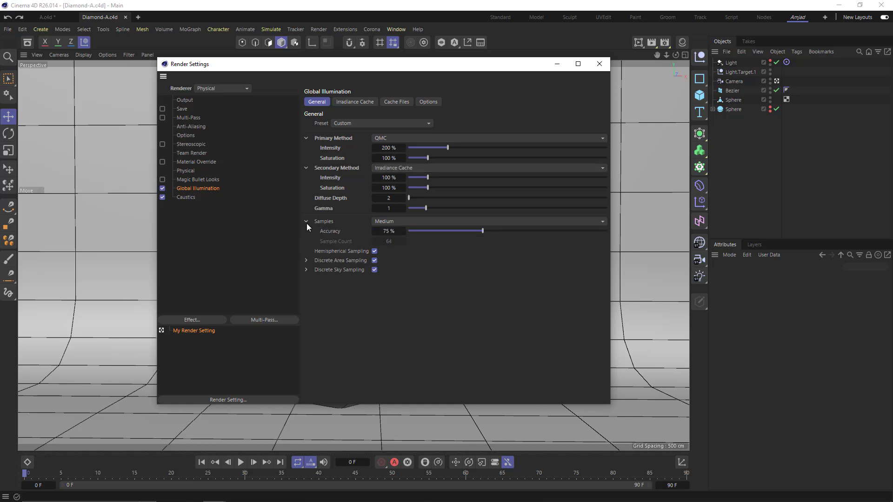
Examine Global Illumination's discrete area and sky sampling options, the Caustics strength, and the Physical renderer's sampler settings.
left_click(306, 260)
left_click(306, 299)
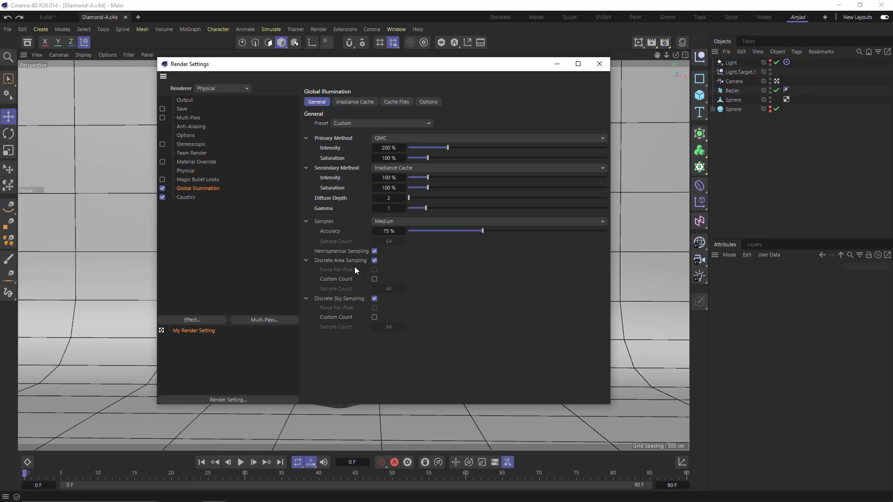
left_click(188, 198)
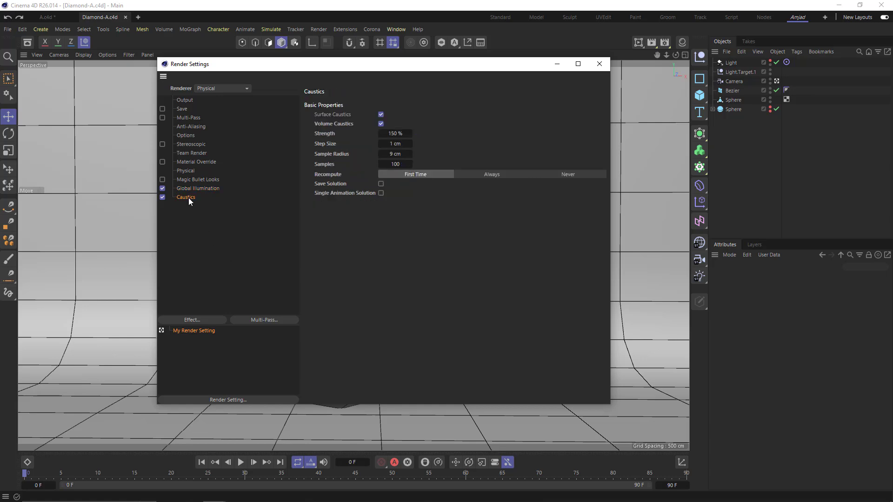
left_click(399, 133)
left_click(185, 171)
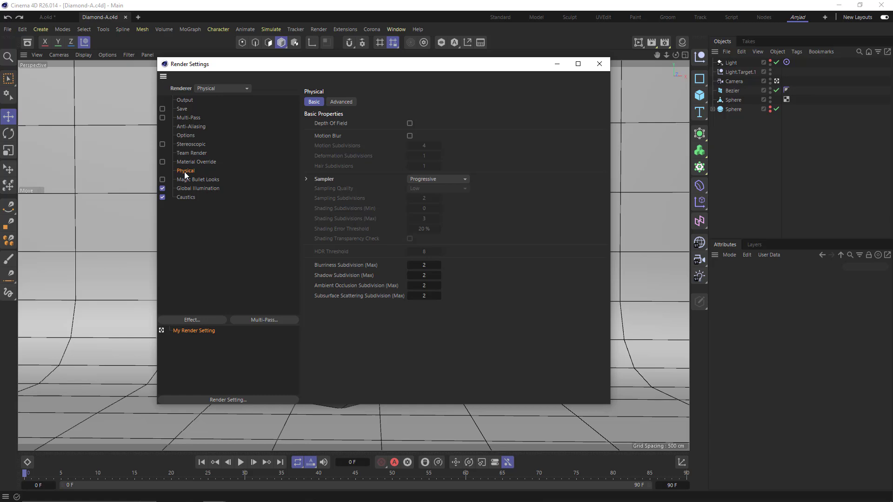
Rename My Render Setting as Preview.
double_click(194, 332)
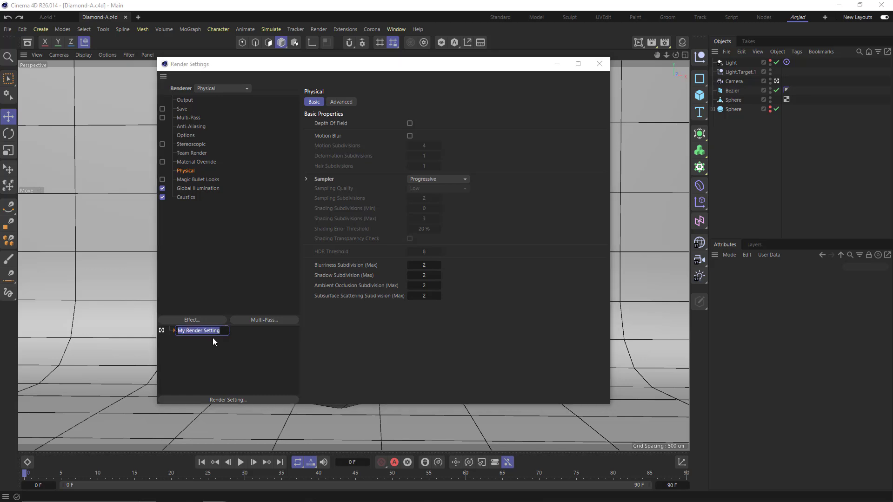
type("Preview")
key("Return")
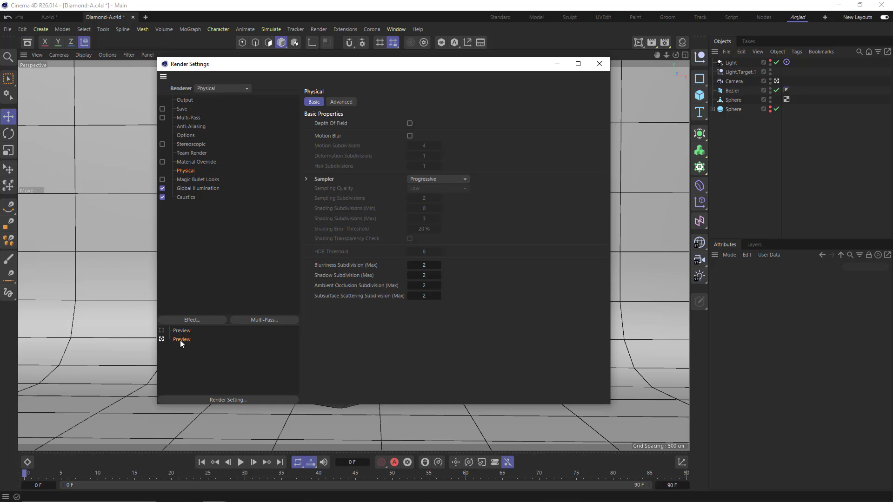
Duplicate the Preview render setting, make the copy active and name it HD.
left_click(162, 340)
double_click(173, 341)
type("HD")
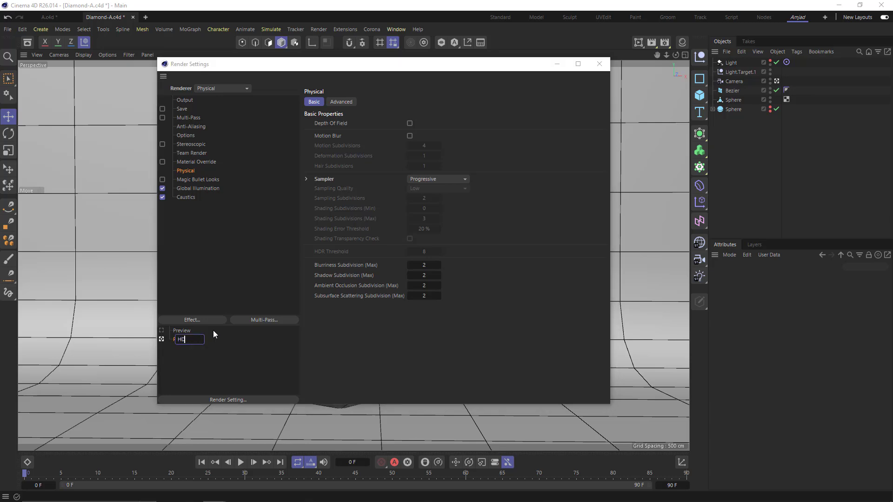
key("Return")
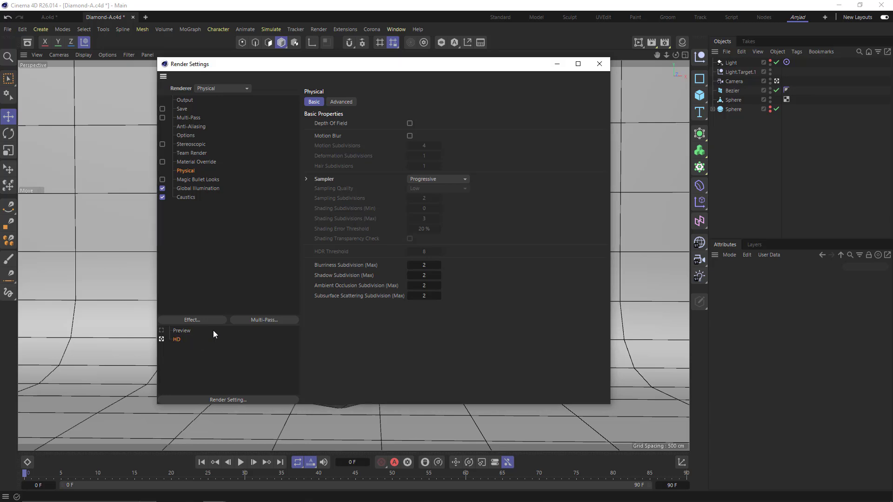
Set HD's Physical sampler to Adaptive with Automatic sampling quality and a 5% Shading Error Threshold.
left_click(447, 180)
left_click(438, 199)
left_click(441, 188)
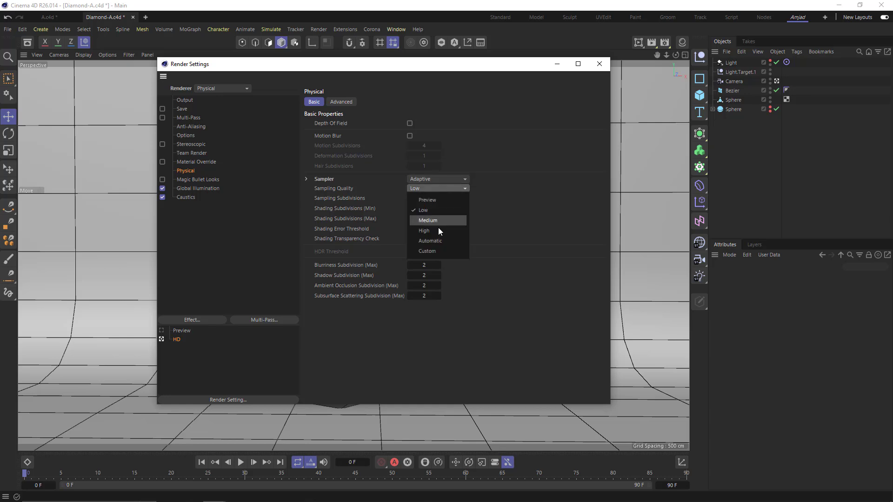
left_click(434, 240)
left_click(425, 229)
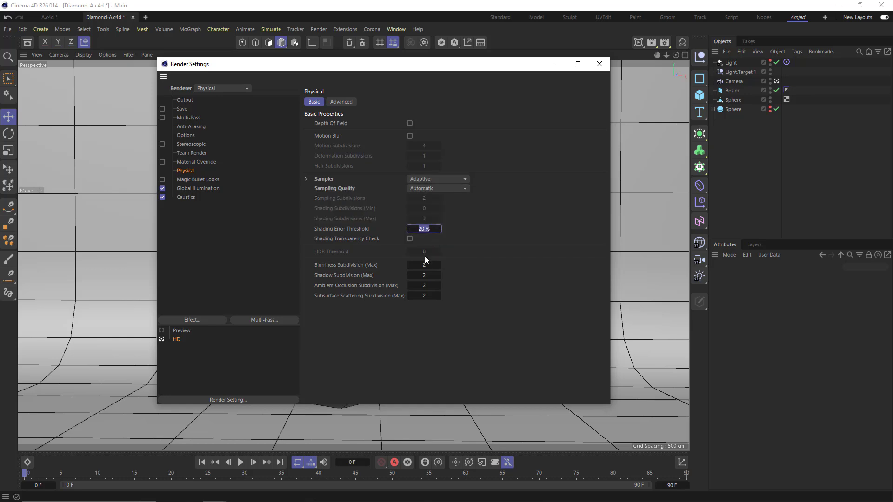
type("5")
key("Return")
Set HD's maximum Shadow Subdivision and maximum Blurriness Subdivision to 3 each.
left_click(425, 275)
type("3")
left_click(423, 265)
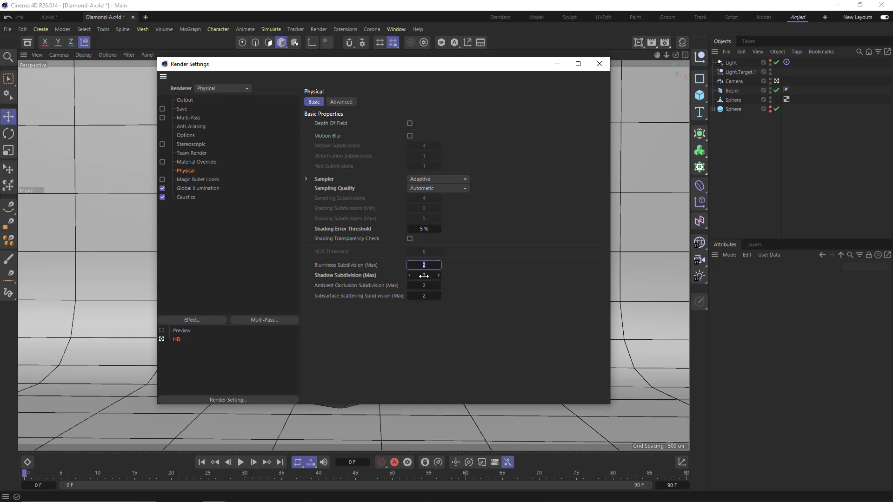
type("3")
key("Return")
Check HD's Caustics and Global Illumination, then make the Preview setting active and close the render settings.
left_click(184, 197)
left_click(183, 187)
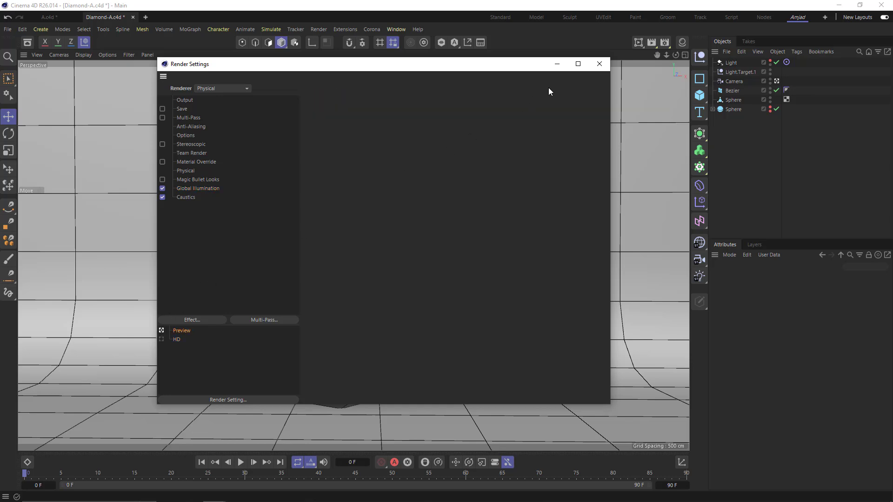
left_click(597, 66)
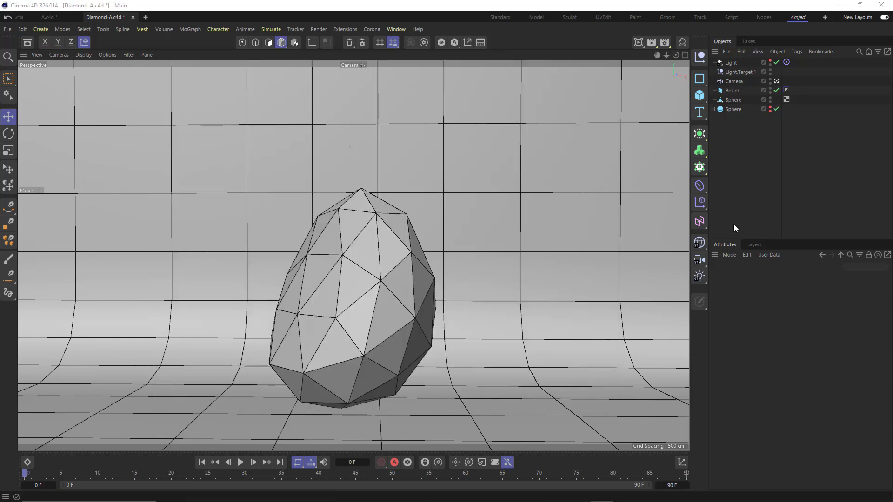
Add a Sky object and apply Mat.4 to it, and apply the dark Mat.5 to the Bezier backdrop.
left_click_drag(702, 247, 732, 258)
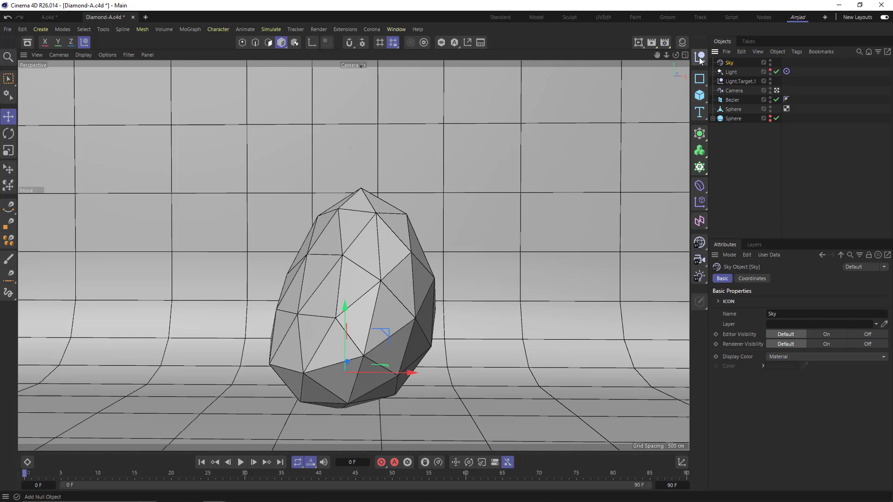
left_click(682, 43)
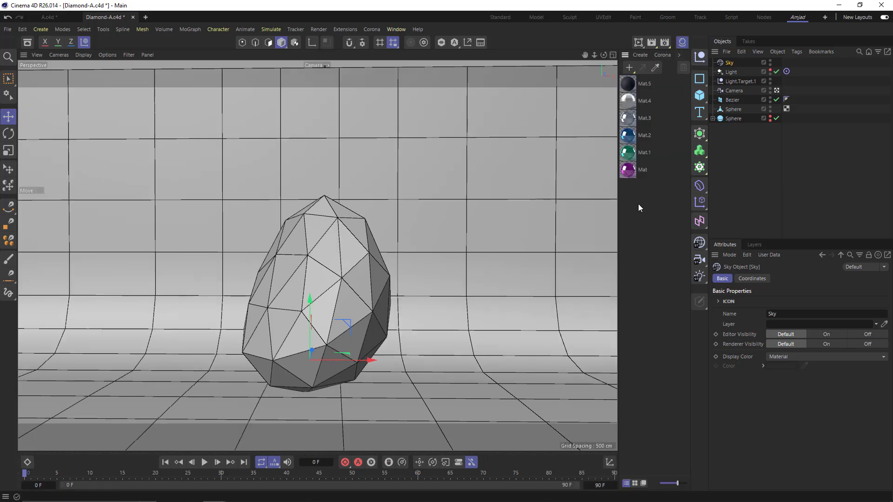
left_click_drag(648, 93, 730, 62)
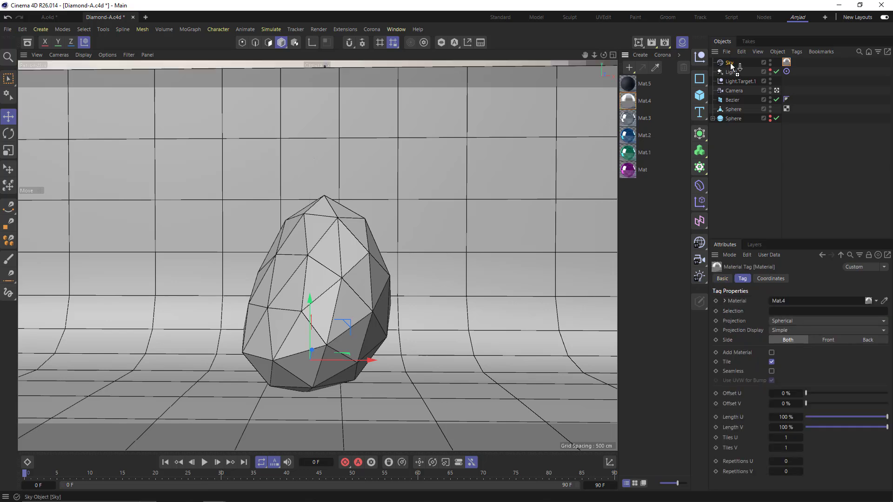
left_click(730, 63)
left_click_drag(680, 95, 732, 98)
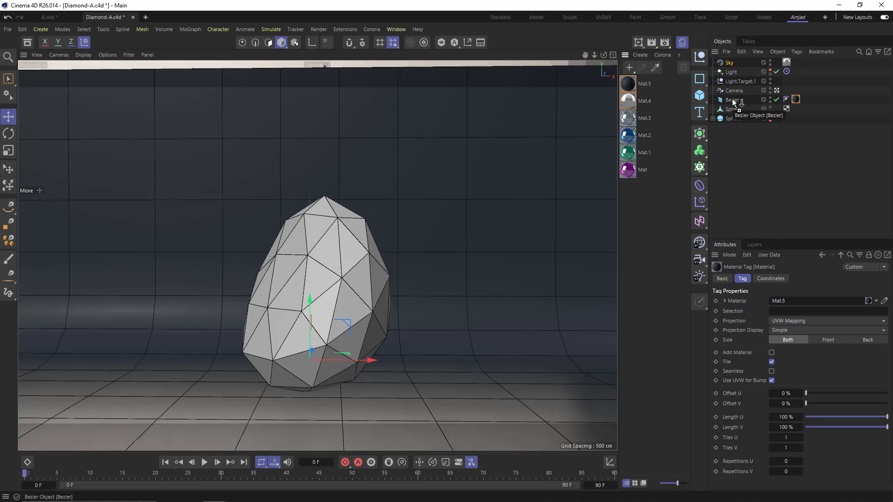
Examine the Luminance channel of Mat.4 and view its SoftboxTent3.hdr texture in an enlarged preview window.
double_click(631, 102)
left_click_drag(624, 92, 383, 67)
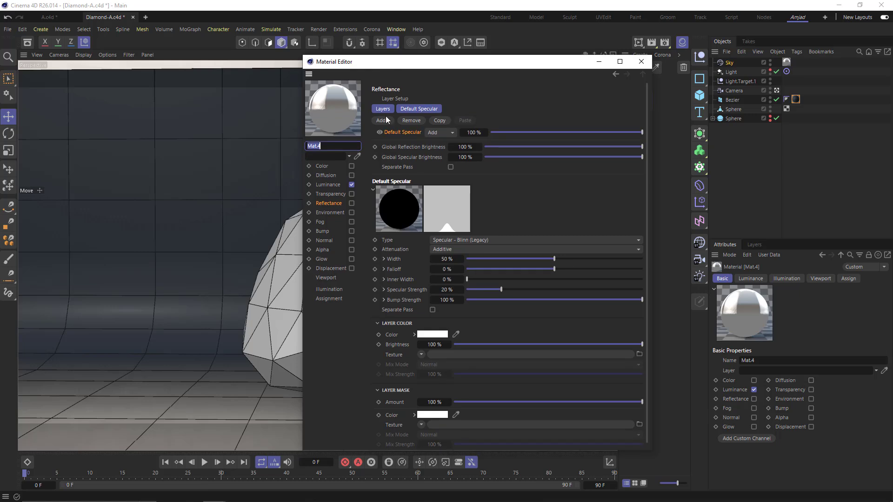
left_click(335, 185)
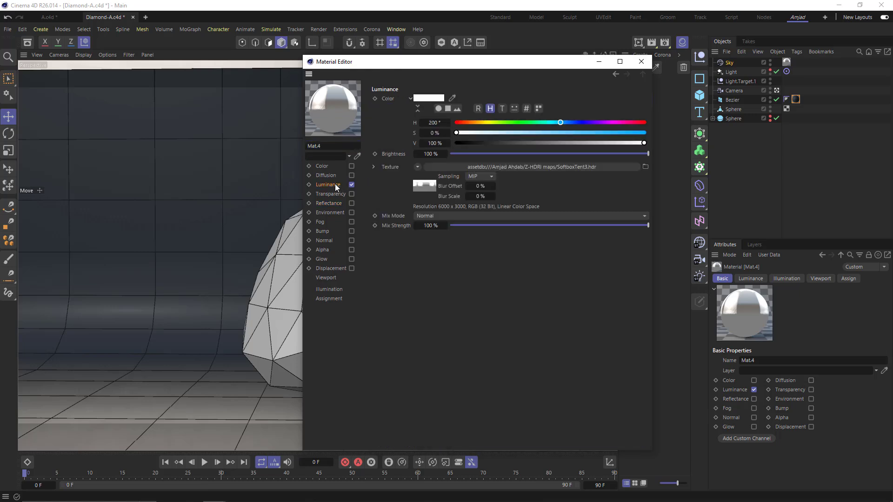
left_click(428, 185)
right_click(403, 116)
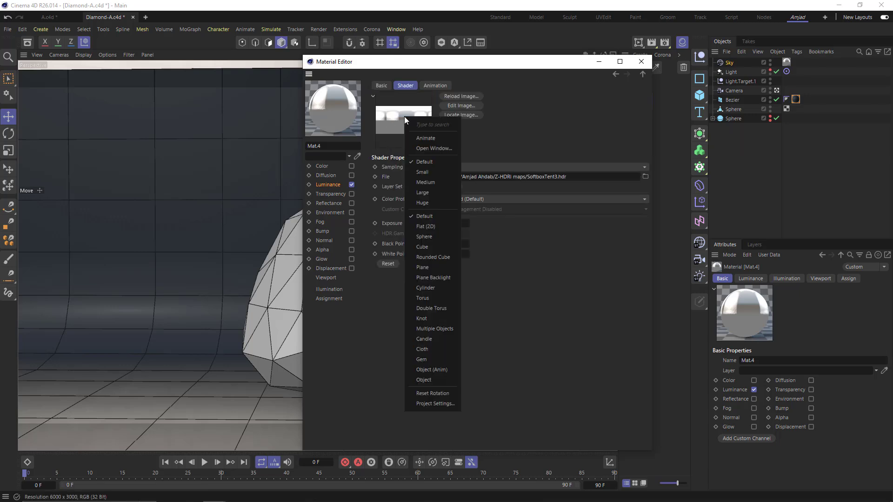
left_click(428, 146)
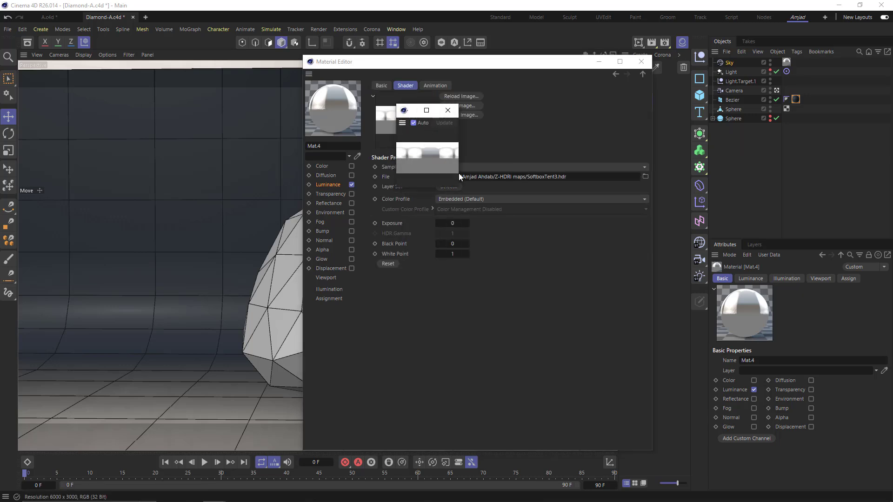
left_click_drag(459, 173, 719, 328)
left_click_drag(551, 118, 412, 113)
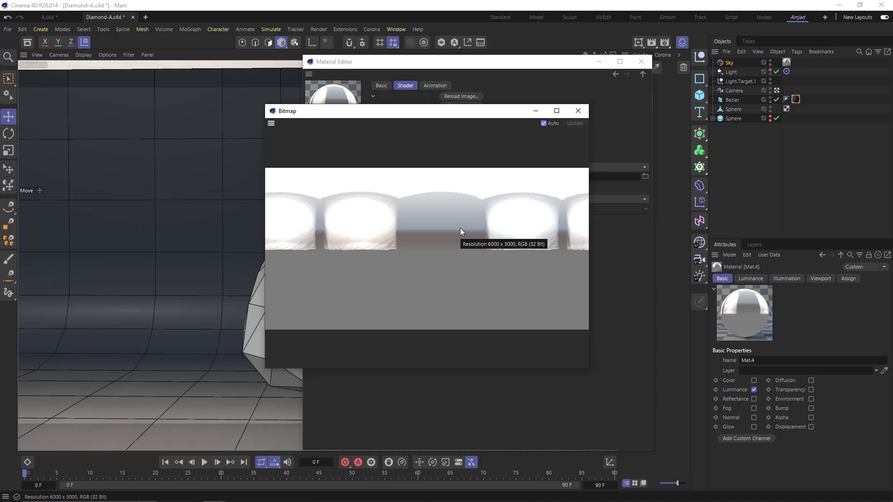
left_click(578, 111)
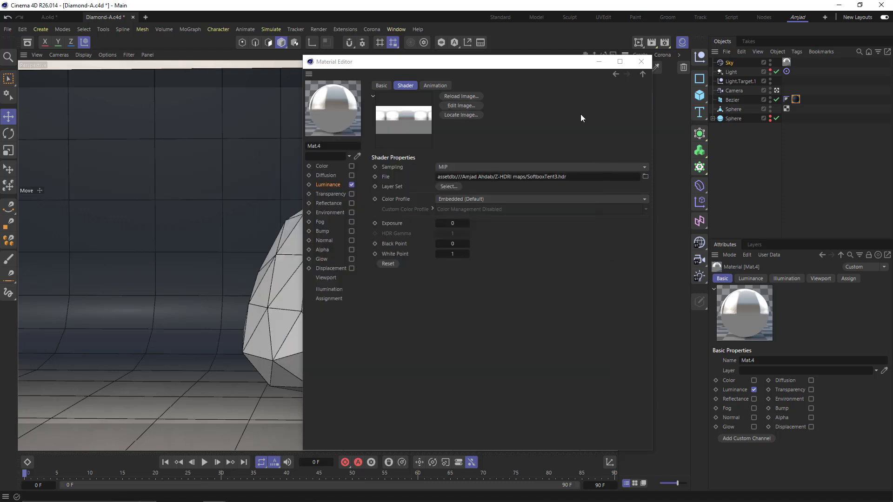
left_click(328, 185)
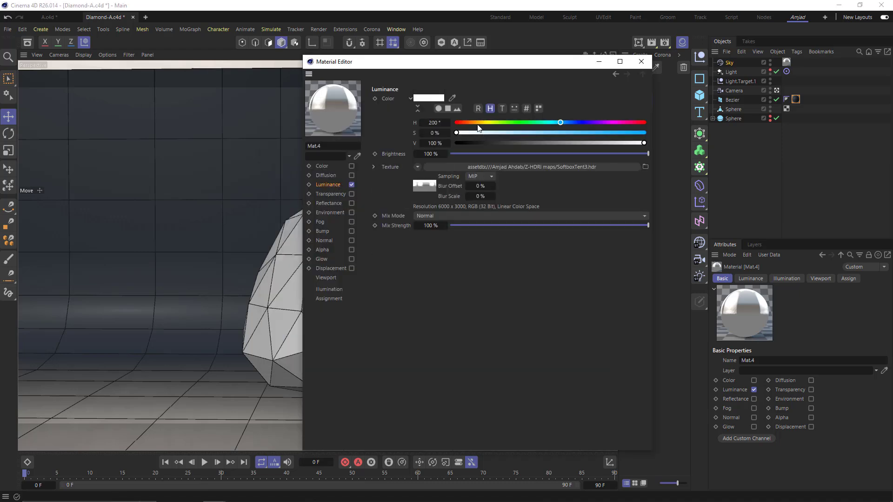
left_click_drag(490, 62, 398, 61)
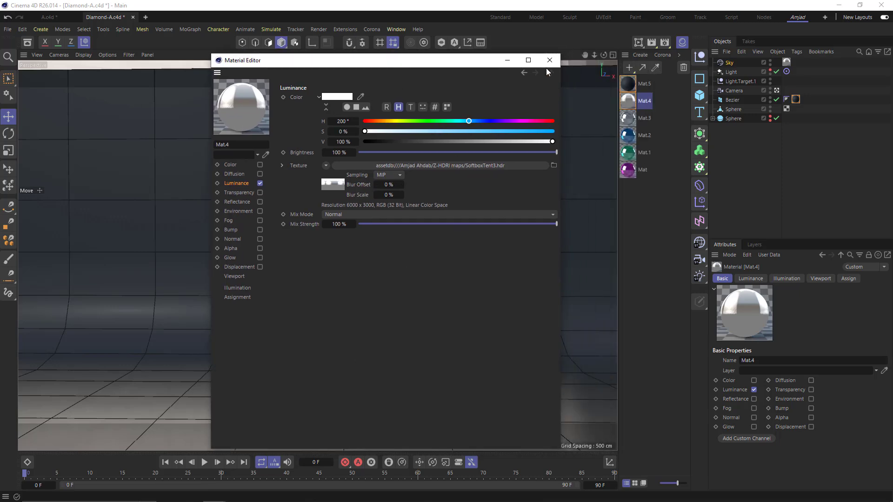
Examine the backdrop material Mat.5's Color channel, its reflectance layers and its Default Specular settings.
left_click(627, 85)
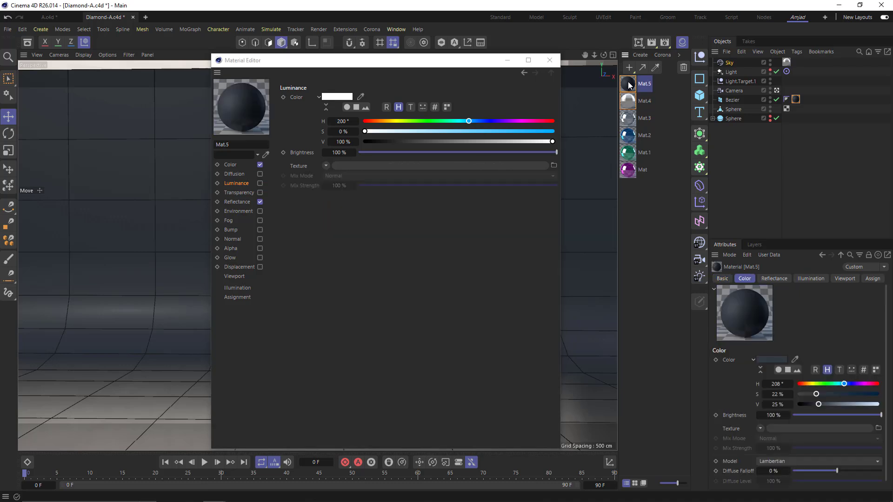
left_click(796, 100)
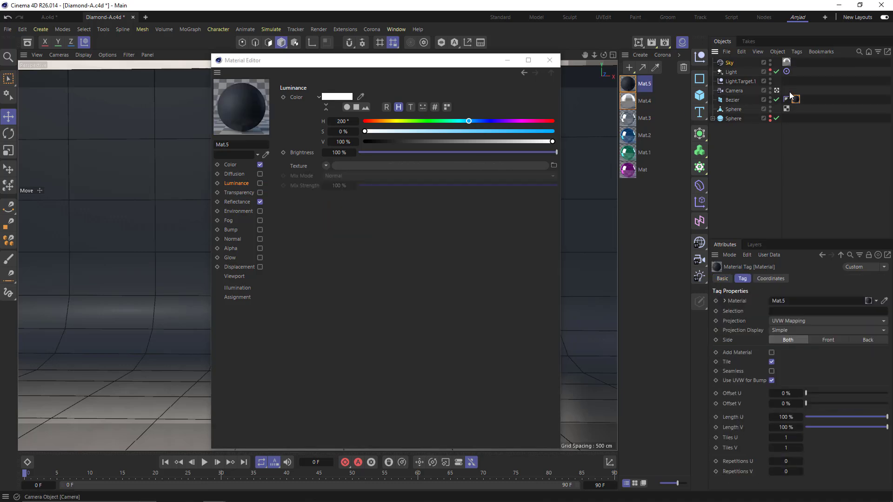
left_click(418, 65)
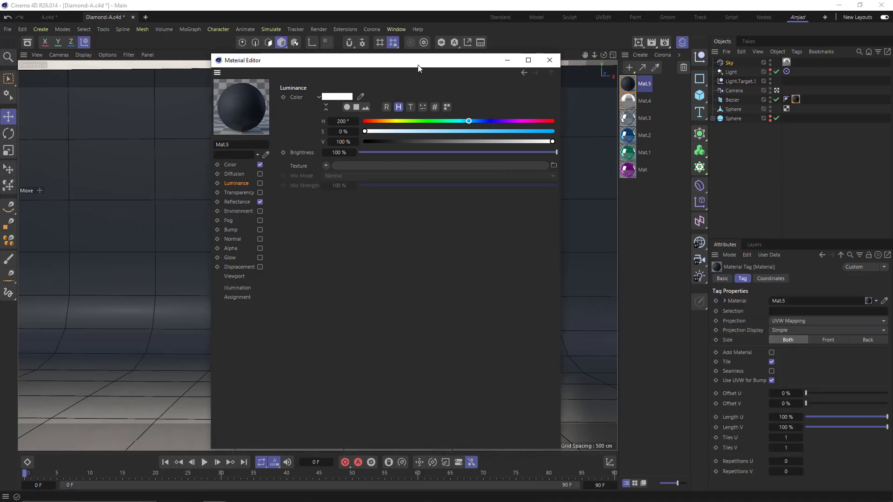
left_click(235, 164)
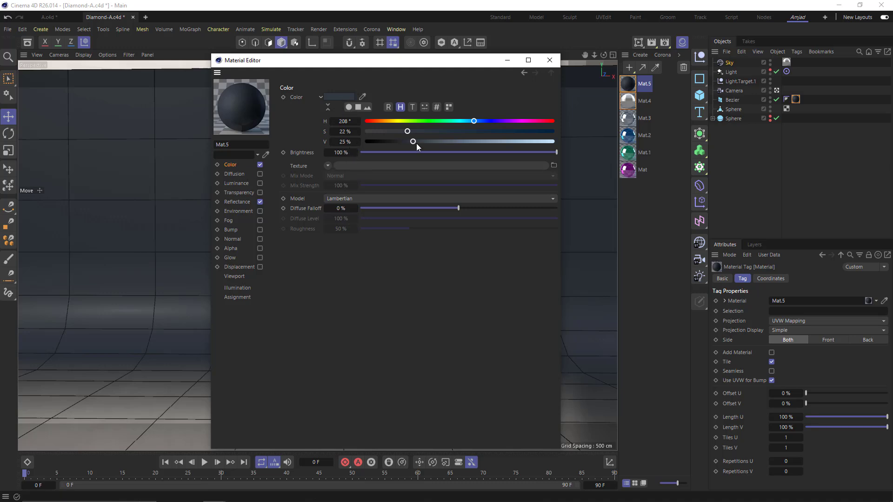
left_click(238, 201)
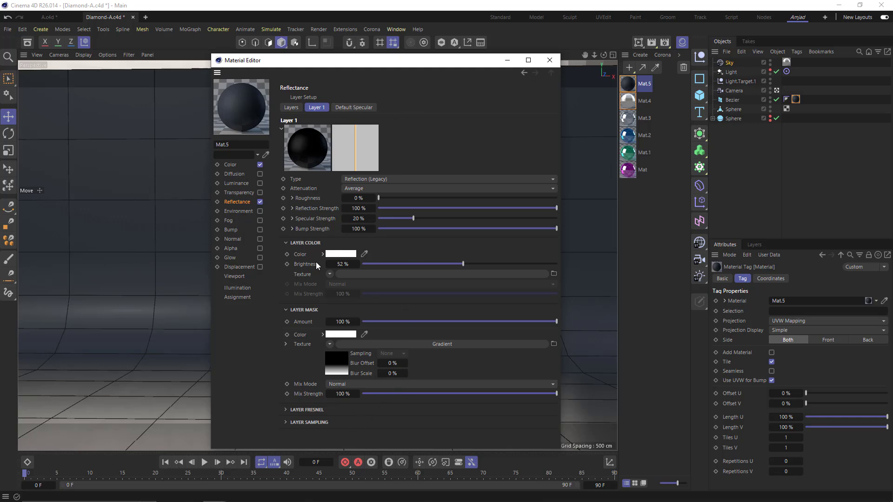
left_click(351, 106)
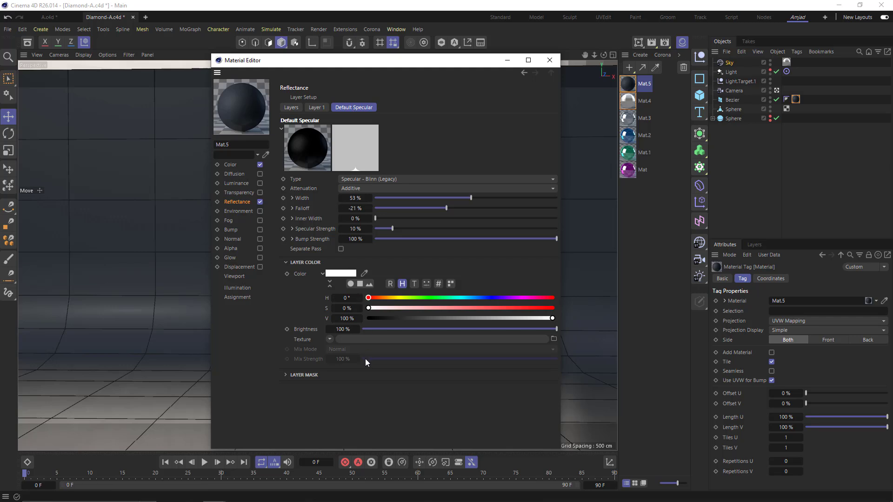
left_click(316, 108)
left_click(290, 108)
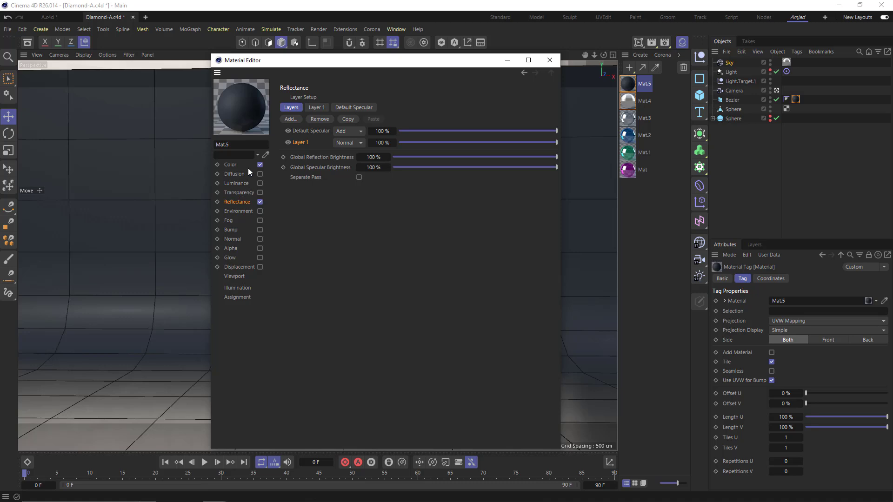
left_click(550, 60)
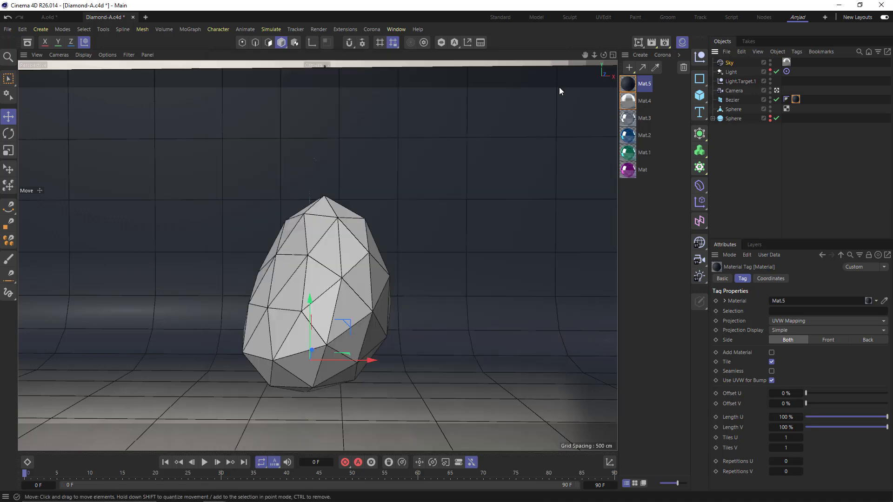
Deselect everything and save the scene.
left_click(647, 202)
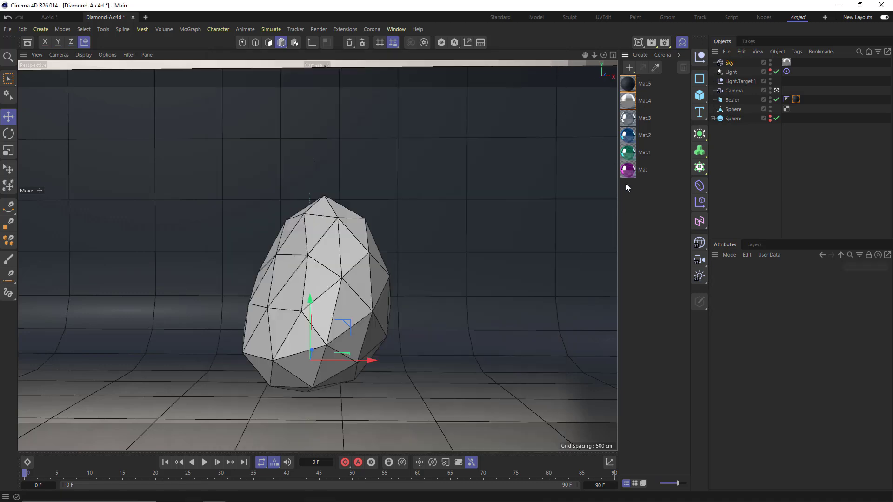
key("ctrl+s")
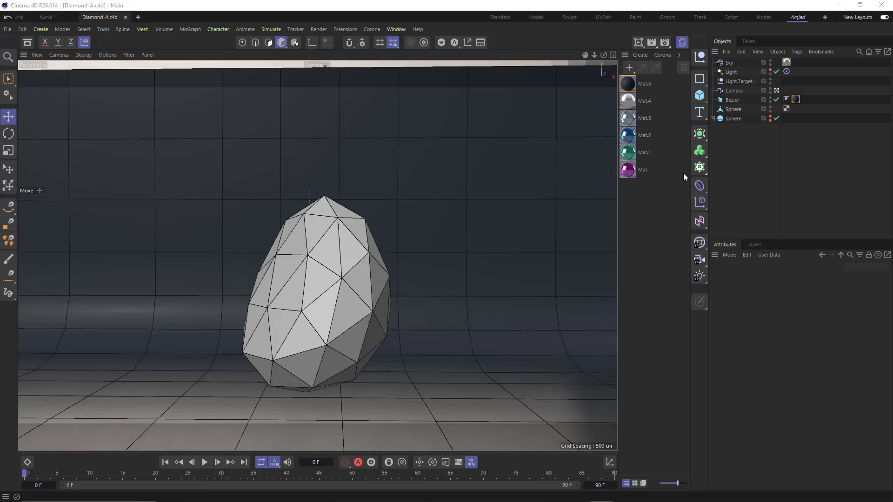
Examine the clear material Mat.3's Transparency channel, its reflectance layers and its Layer 2 settings in the Material Editor.
left_click(629, 122)
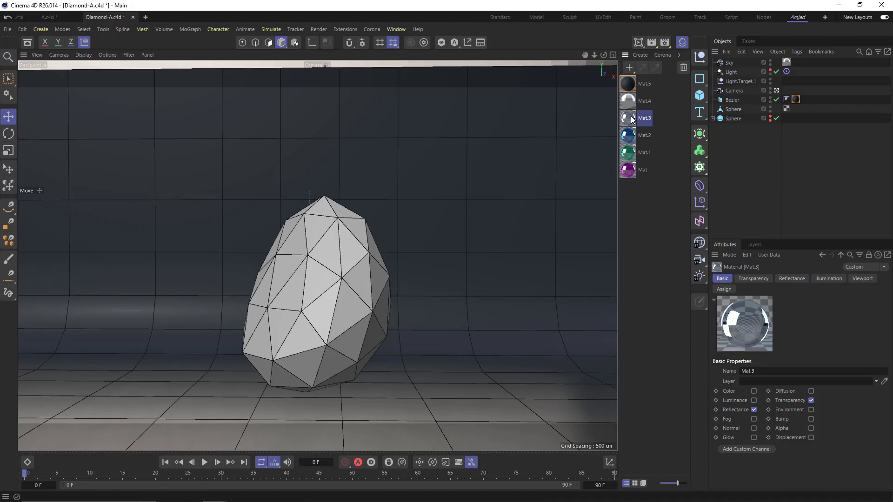
double_click(629, 118)
left_click_drag(610, 113, 265, 64)
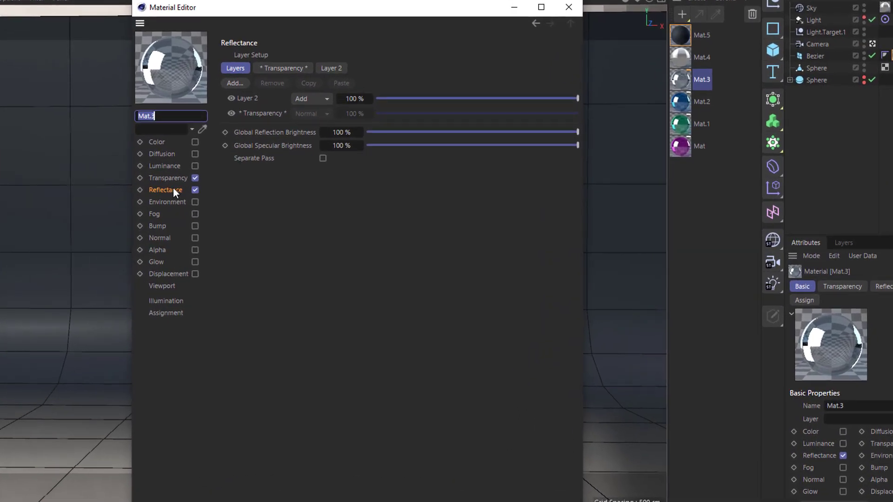
left_click(168, 178)
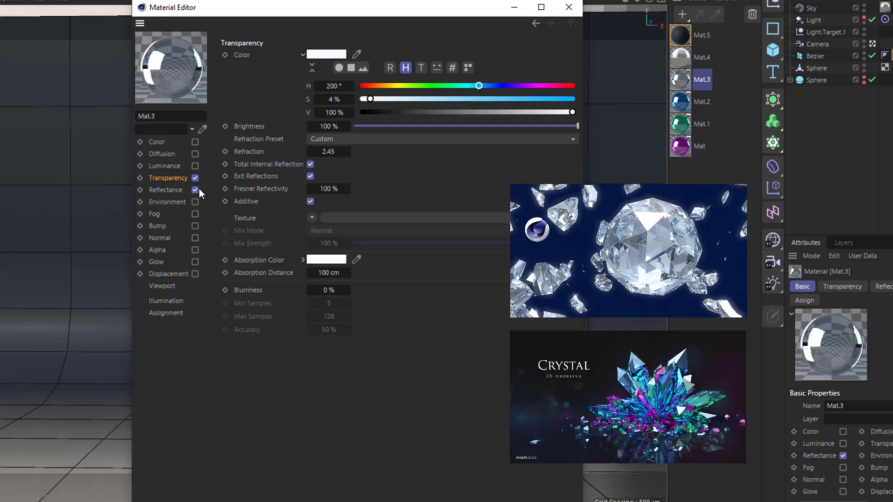
left_click(176, 189)
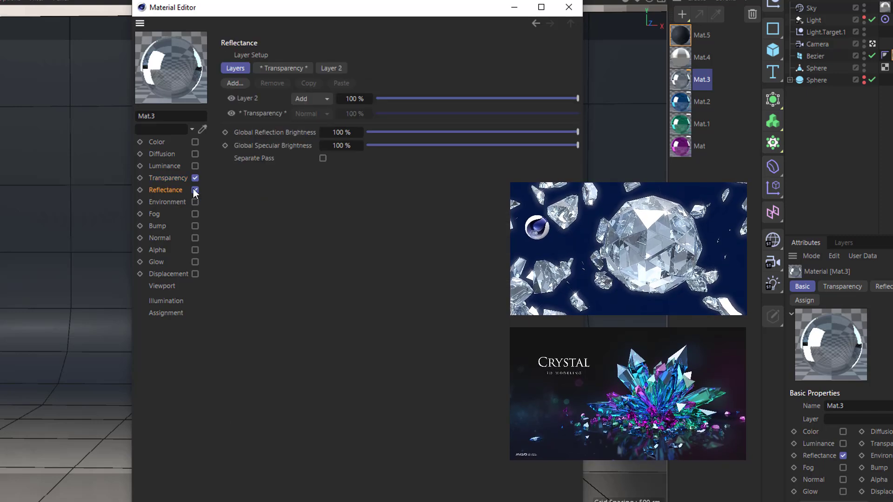
left_click(333, 68)
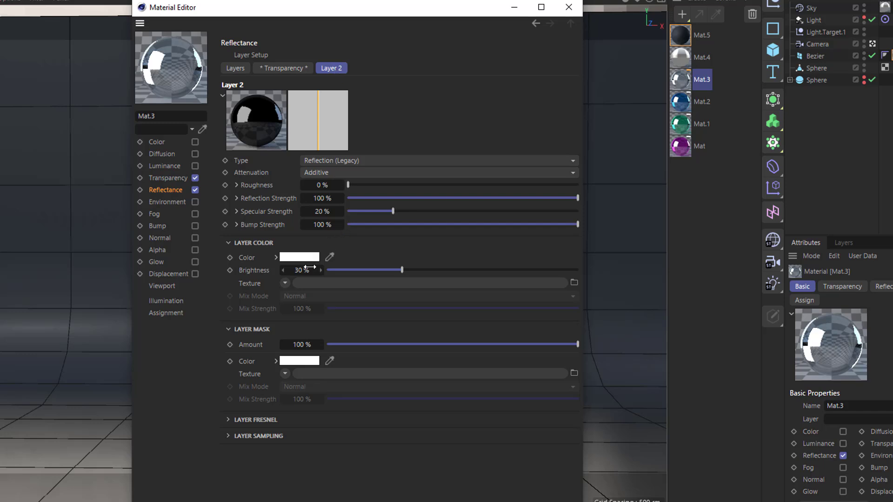
left_click(237, 68)
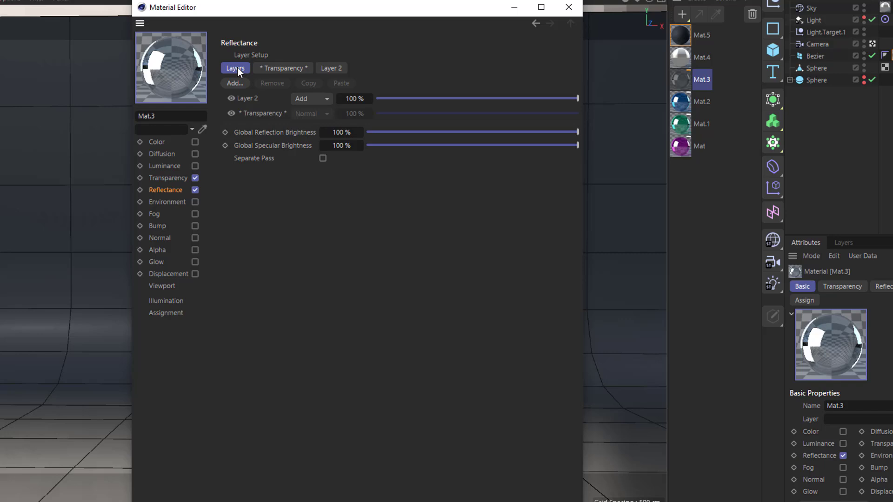
left_click(171, 178)
left_click(171, 191)
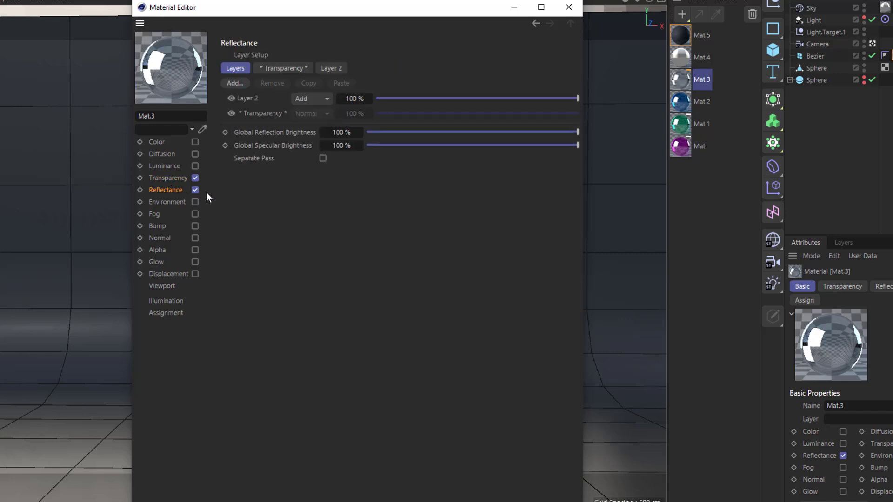
Examine the blue material Mat.2's Luminance, Transparency and Reflectance Layer 2 settings, switching its Luminance channel off and back on.
left_click(677, 102)
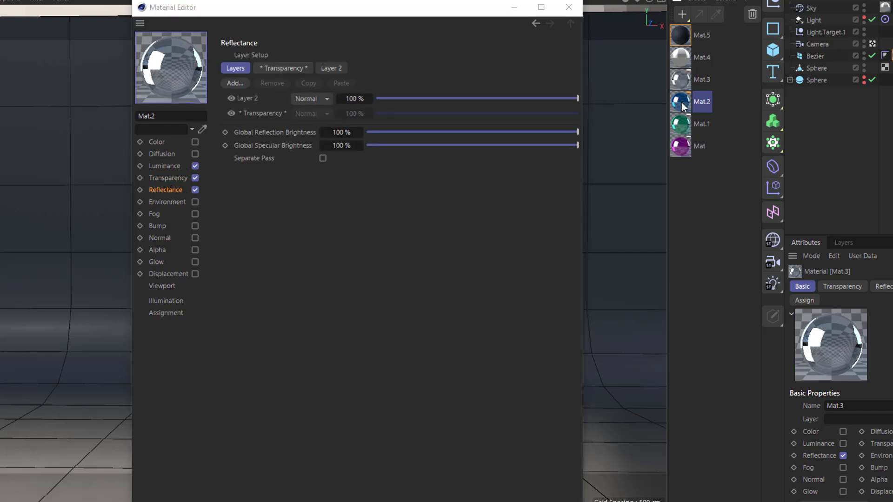
left_click(159, 166)
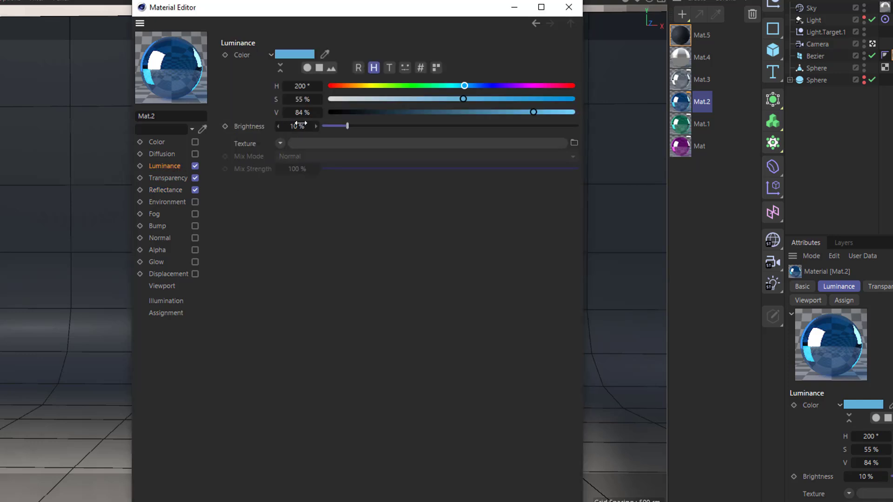
left_click(174, 178)
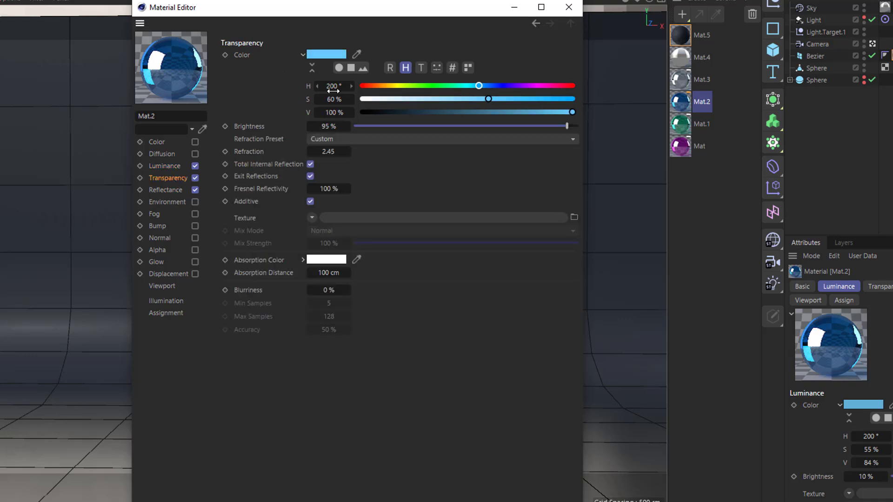
left_click(167, 190)
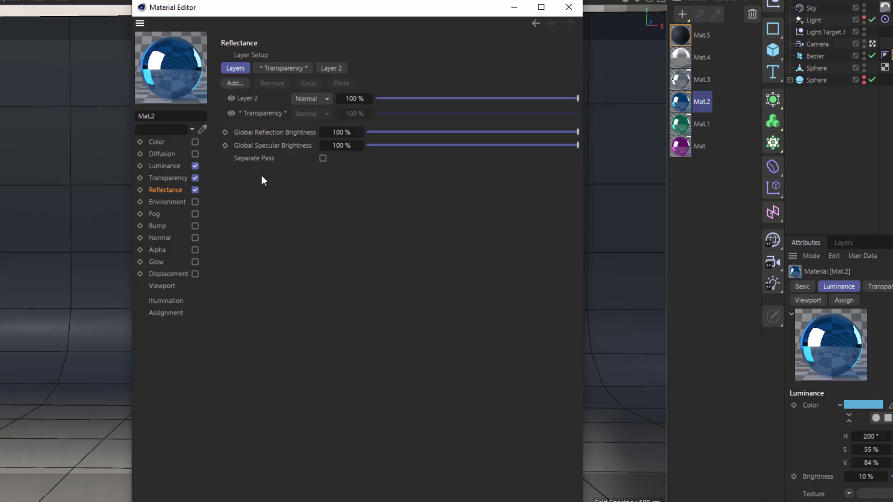
left_click(334, 69)
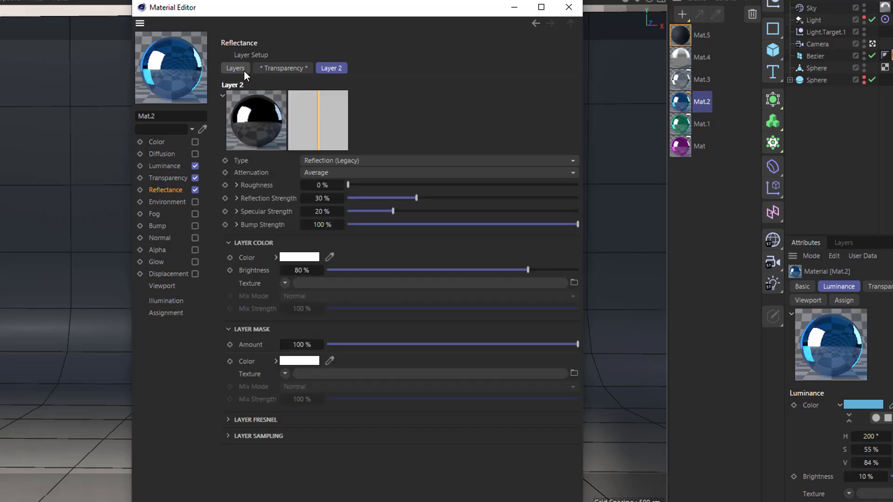
left_click(169, 165)
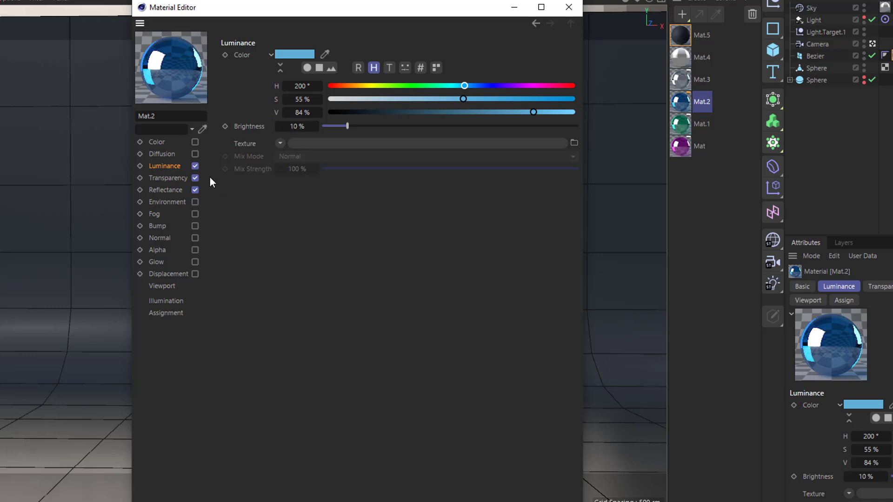
left_click(196, 166)
left_click(195, 167)
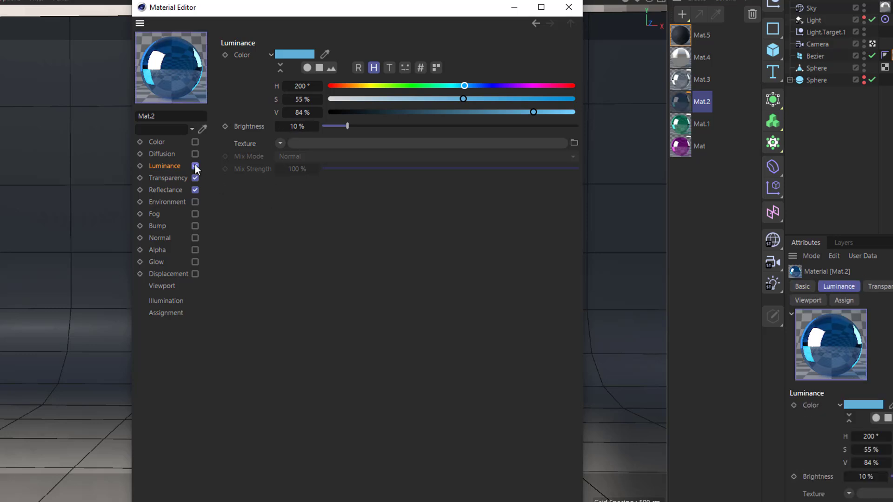
Examine the green material Mat.1's Luminance and Transparency channels and its Reflectance Layer 2 settings.
left_click(683, 126)
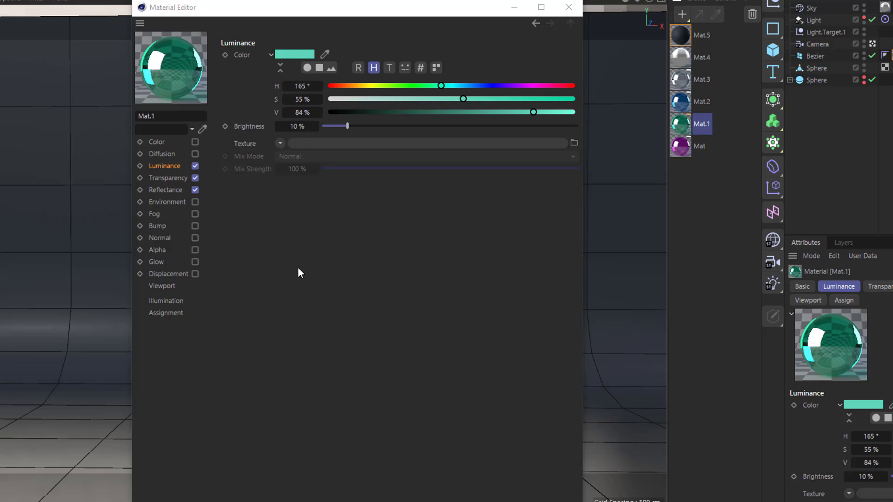
left_click(170, 179)
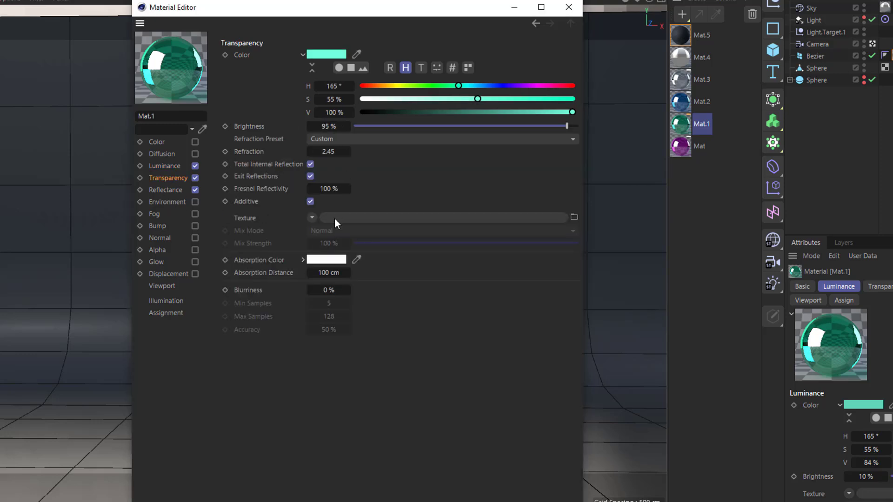
left_click(175, 190)
left_click(330, 68)
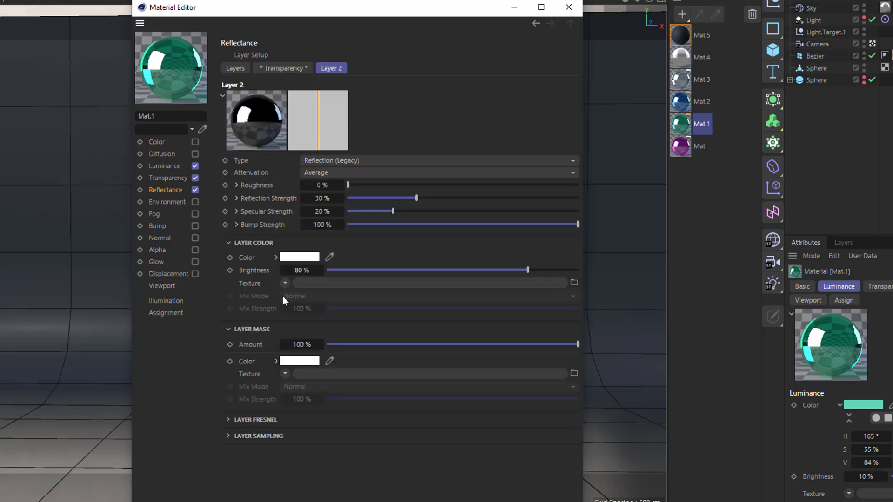
left_click(170, 170)
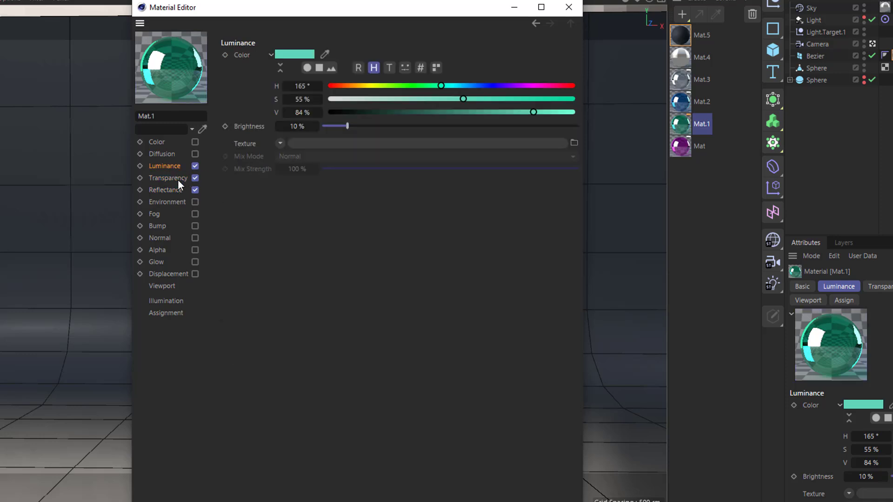
Examine the purple material Mat's Luminance, Transparency and Reflectance channels, and close the Material Editor.
left_click(684, 146)
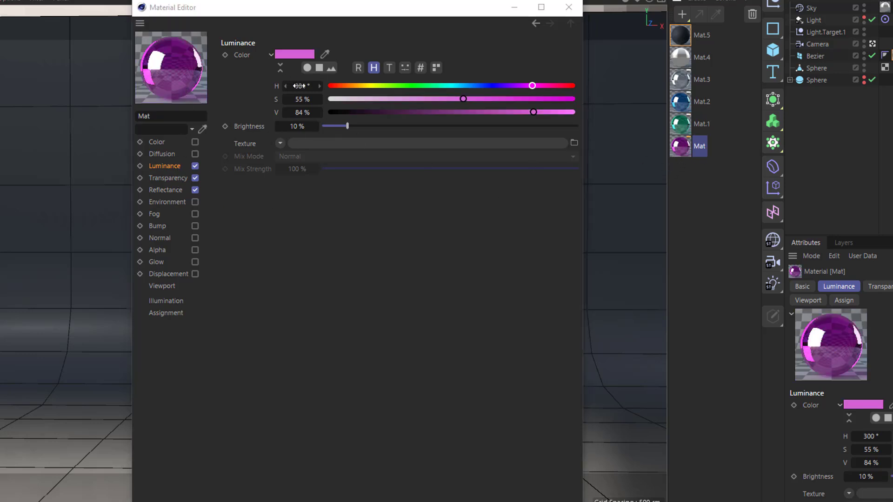
left_click(176, 180)
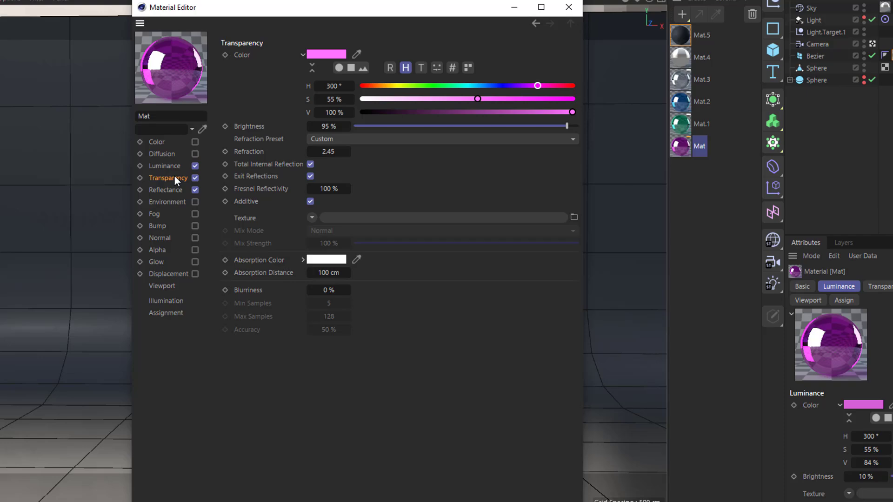
left_click(179, 191)
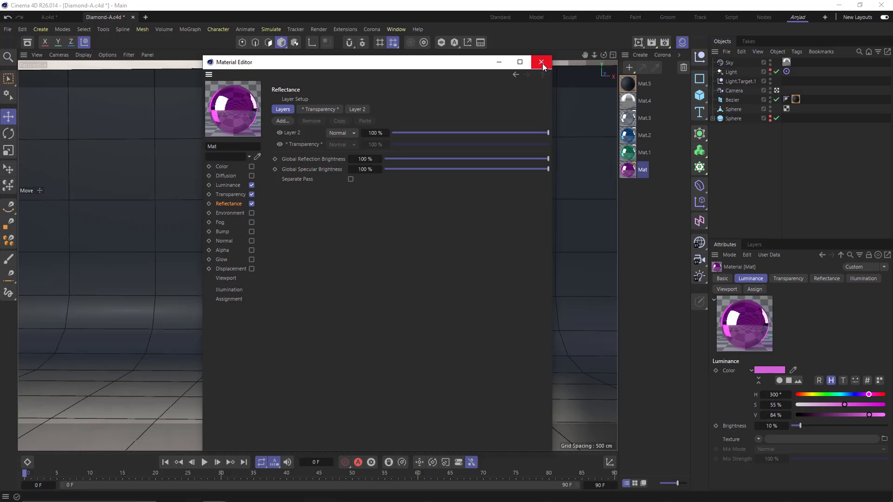
left_click(542, 62)
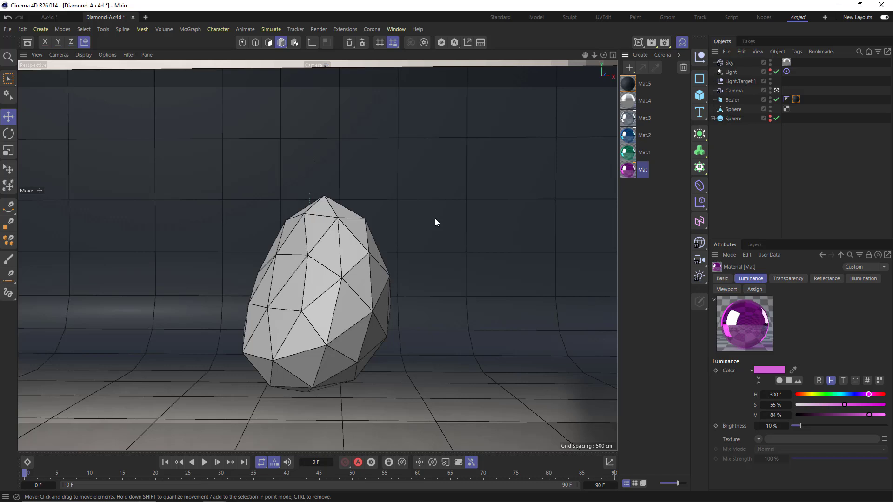
Apply Mat.3 to the faceted Sphere stone and start an Interactive Render Region in the camera view.
key("r")
left_click(628, 117)
left_click_drag(628, 118, 735, 108)
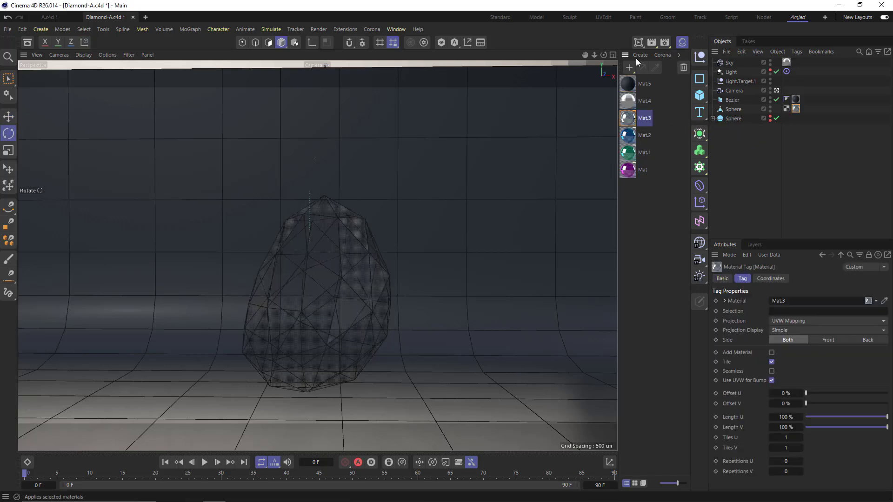
left_click(640, 45)
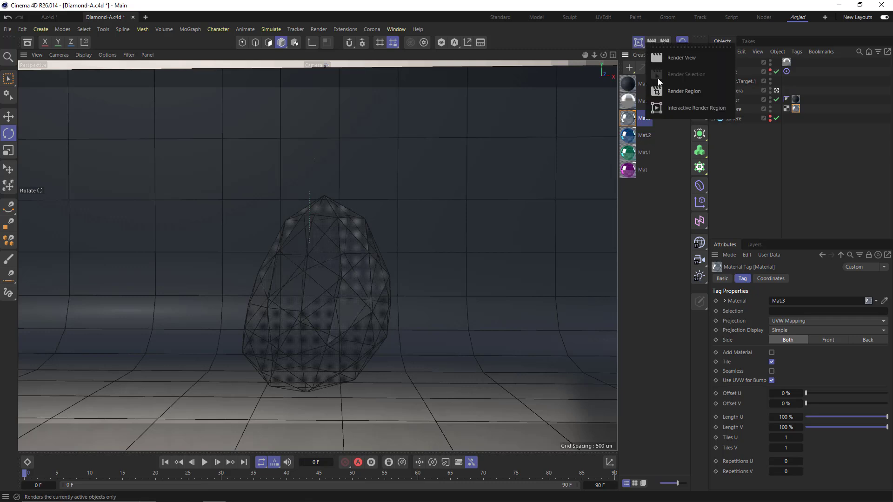
left_click(663, 103)
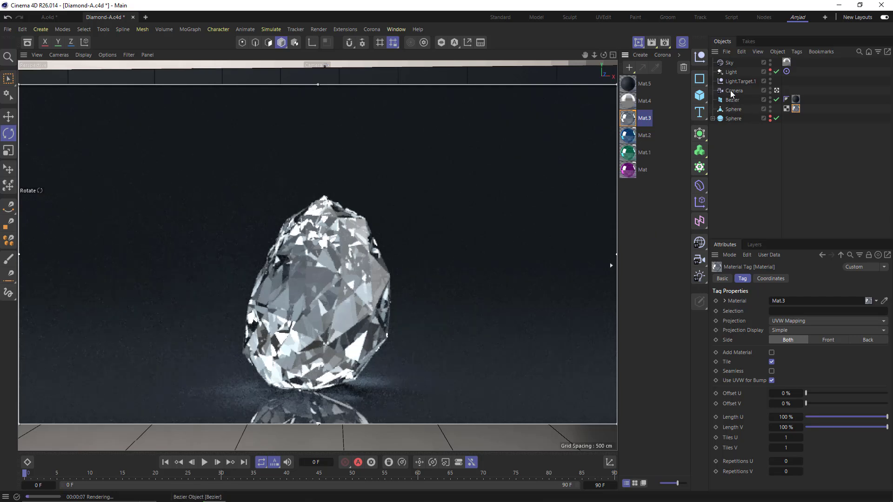
Set the Sky object's heading rotation (R.H) to 265° and deselect it.
left_click(729, 63)
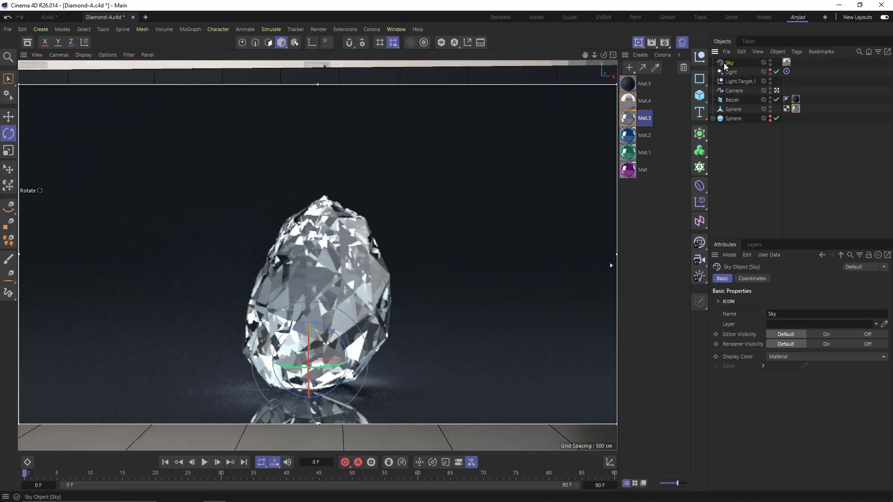
left_click(747, 279)
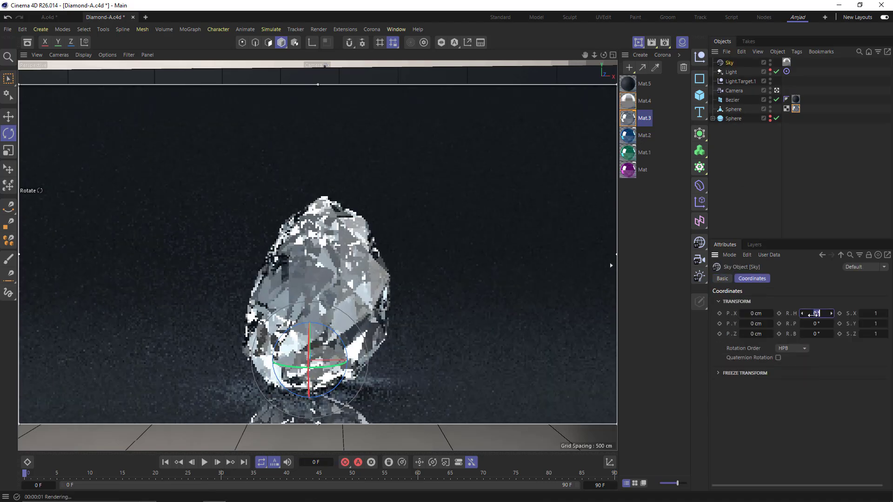
type("265")
key("Return")
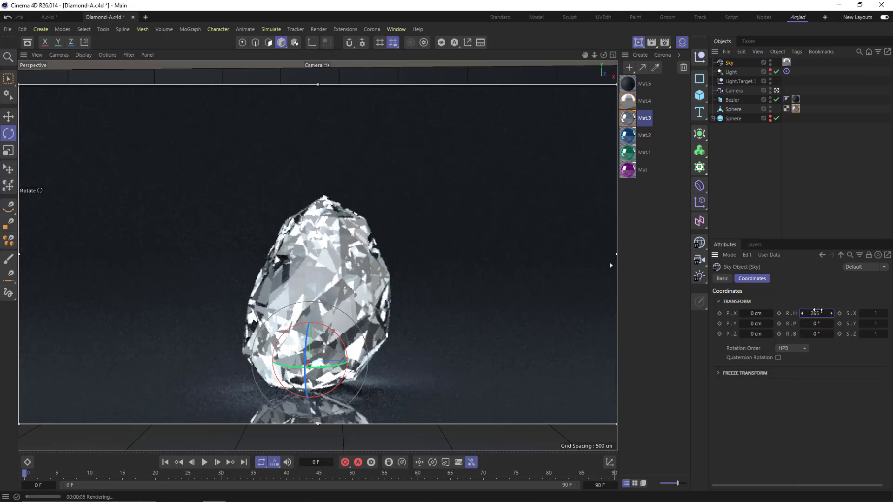
left_click(807, 188)
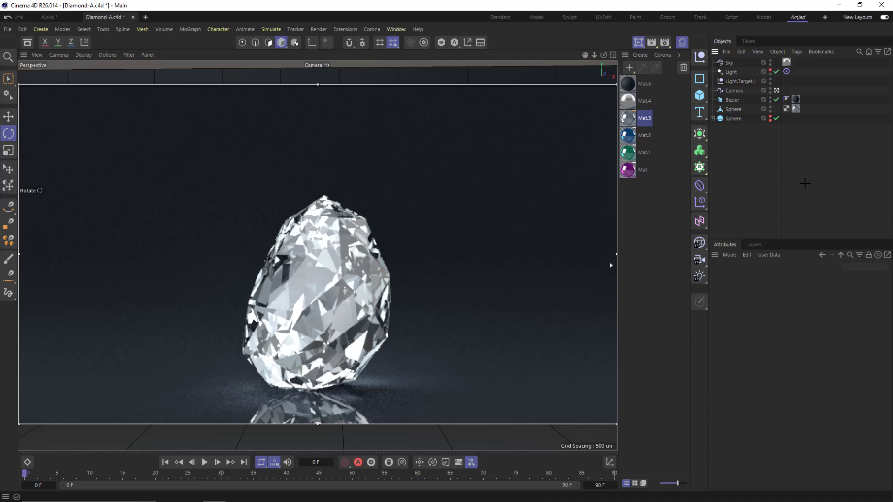
Enable Surface Caustics on the Light with Energy at 50 % and Photons at 30000.
left_click(730, 73)
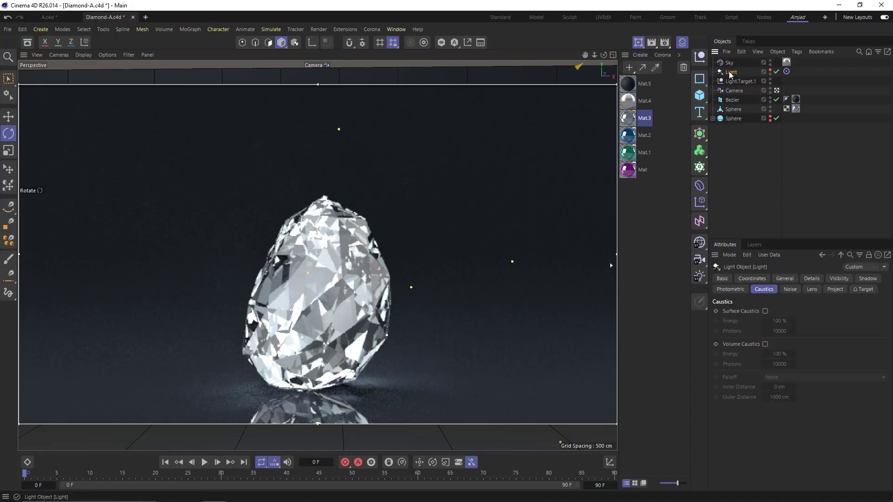
left_click(766, 311)
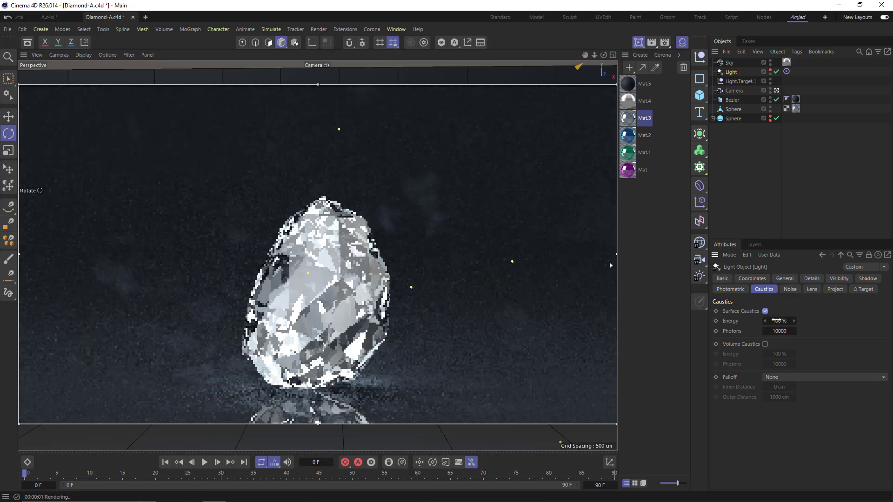
double_click(776, 321)
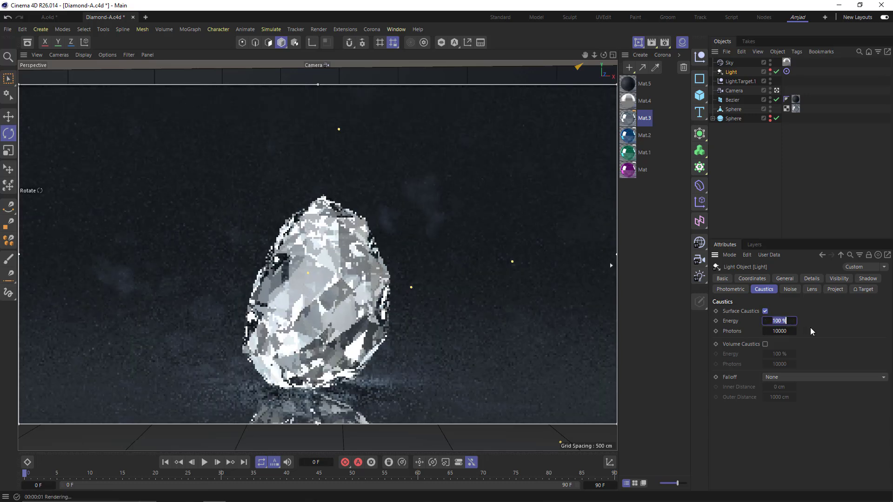
type("50")
key("Tab")
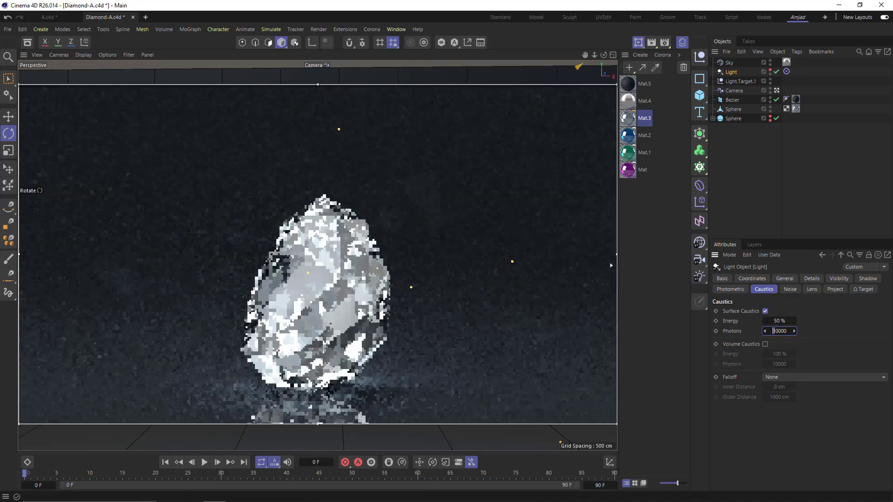
type("30000")
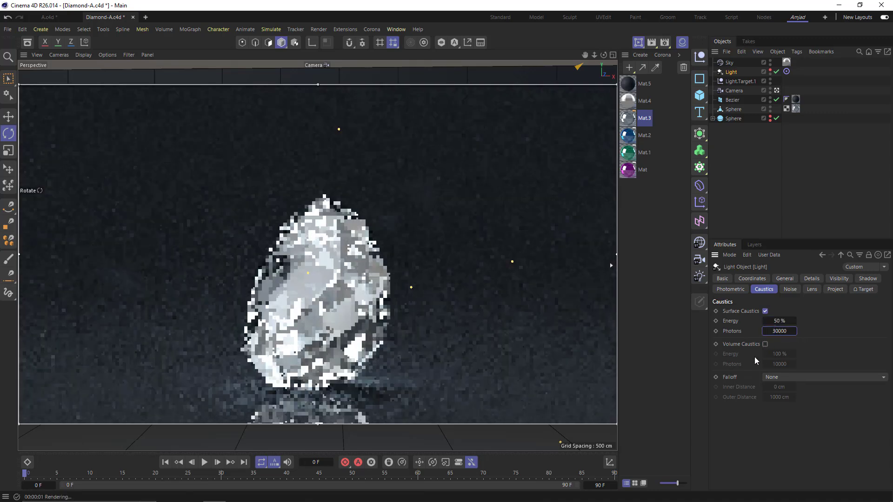
key("Return")
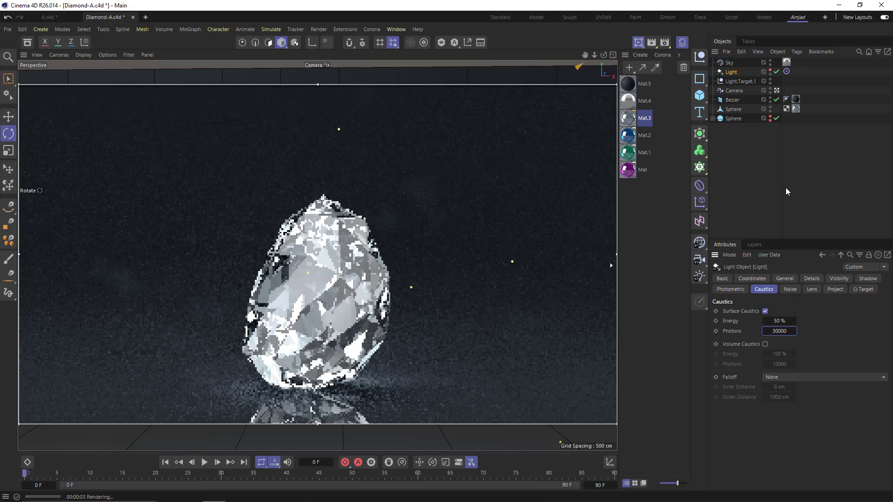
Try the blue Mat.2, green Mat.1 and purple Mat materials on the faceted Sphere stone in turn.
left_click(791, 180)
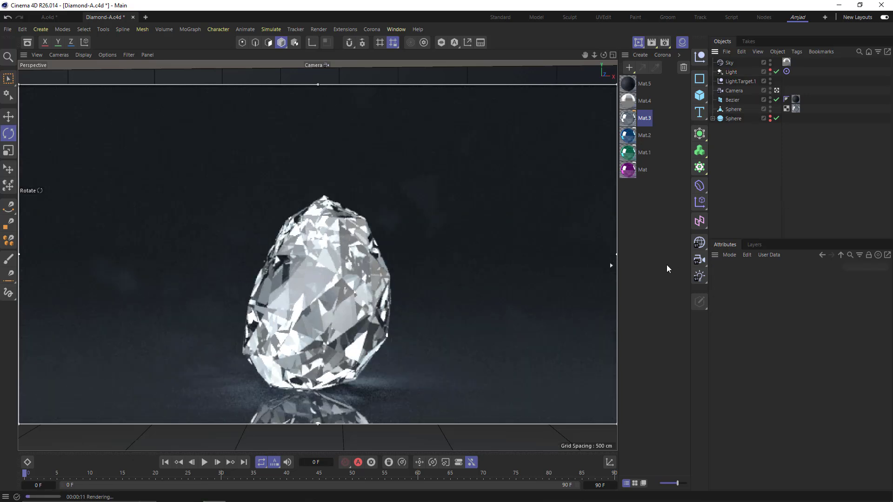
left_click_drag(628, 135, 796, 110)
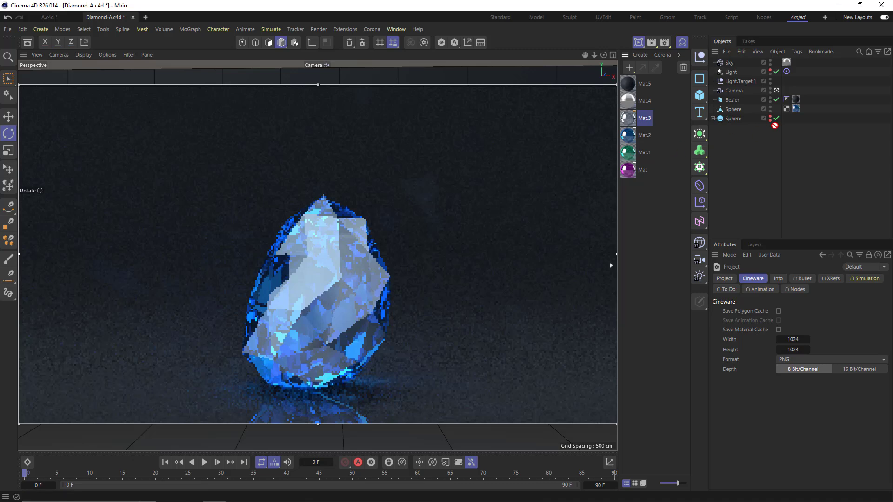
left_click_drag(798, 112, 798, 112)
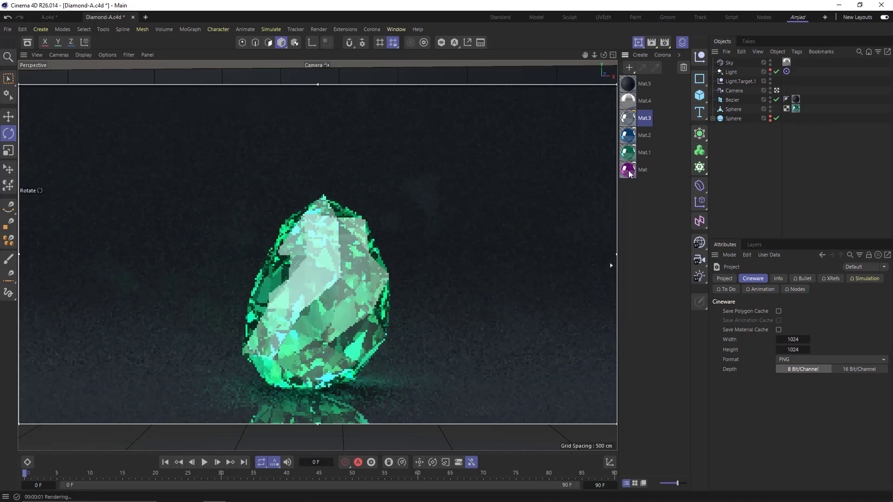
left_click_drag(798, 114, 798, 114)
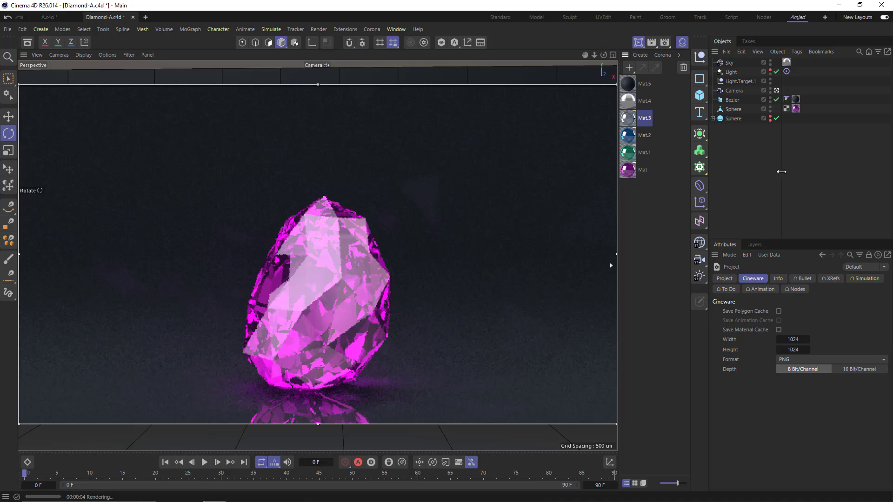
left_click(300, 290)
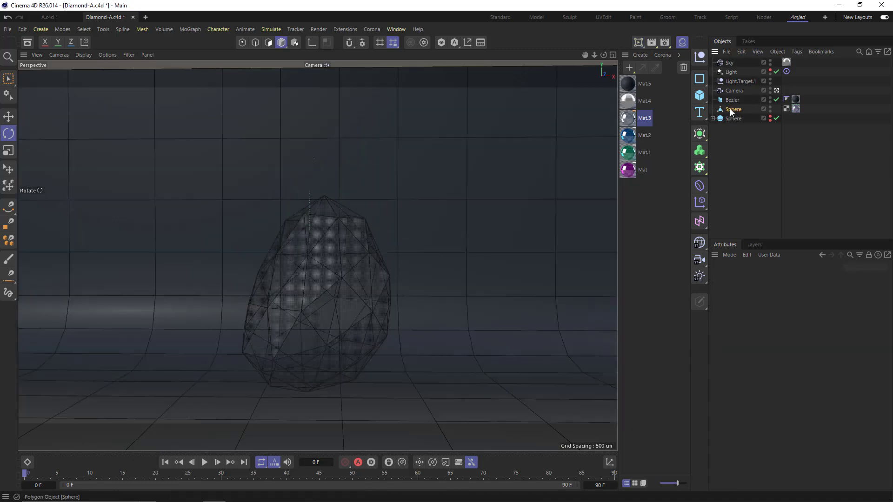
Add a Bevel deformer to the faceted Sphere stone with Use Angle disabled and Subdivision 2, and deselect it.
left_click(730, 109)
left_click(700, 186)
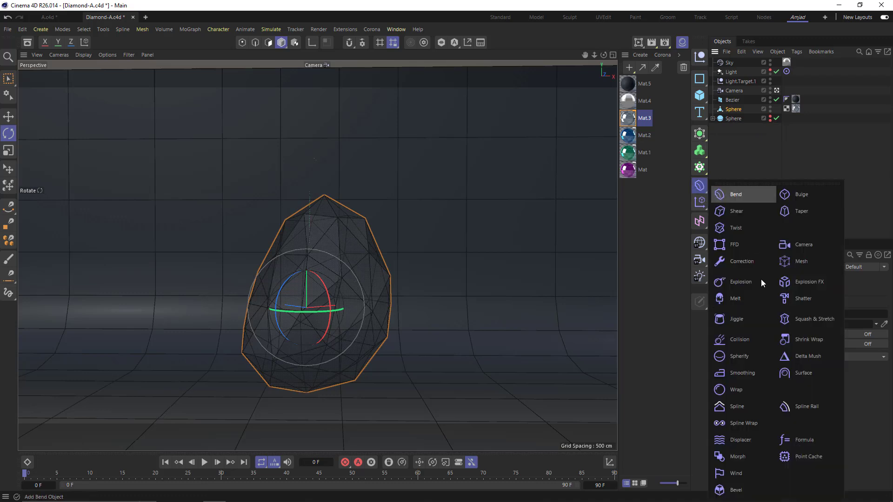
left_click(736, 492)
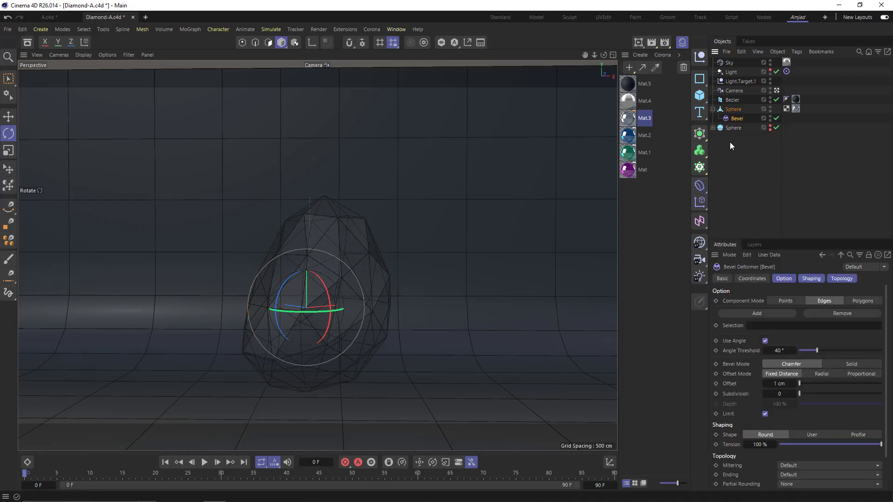
left_click(765, 341)
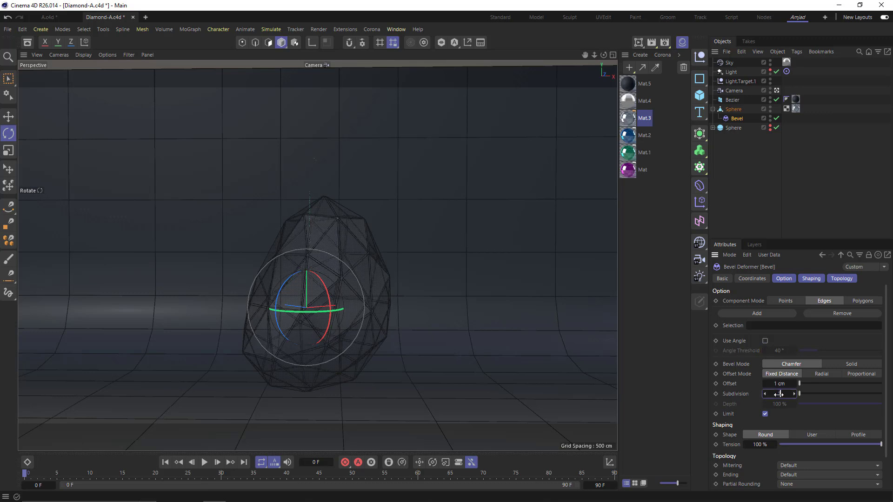
left_click_drag(779, 394, 786, 394)
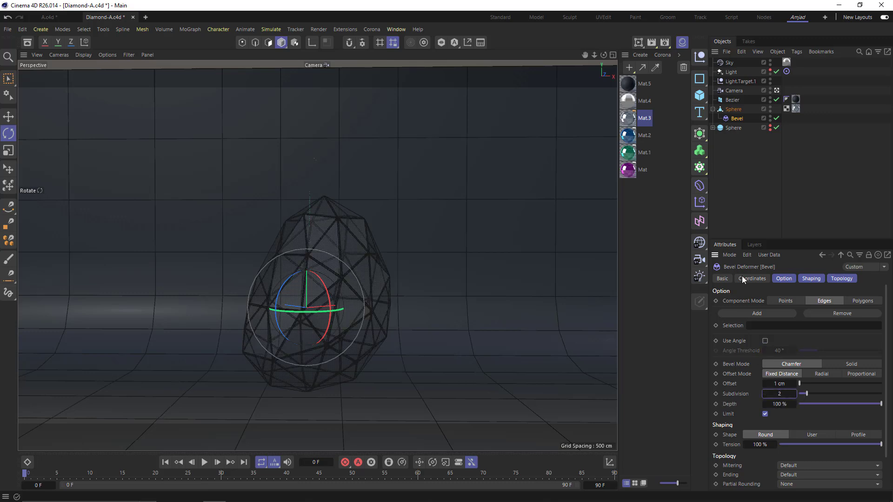
left_click(745, 180)
Leave the Camera view and examine the stone's edges up close with the Bevel deformer disabled and enabled.
left_click(777, 90)
scroll(304, 261, "up", 3)
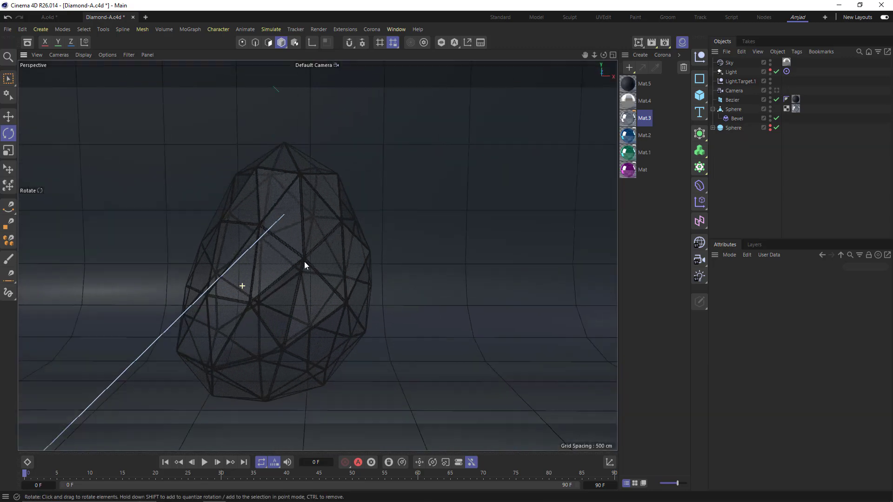
scroll(304, 262, "up", 10)
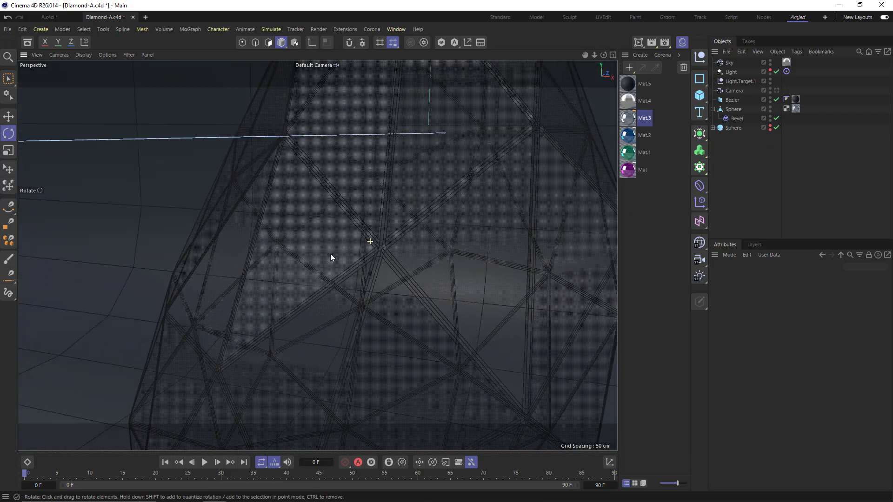
left_click_drag(331, 257, 433, 251, "alt")
left_click(777, 118)
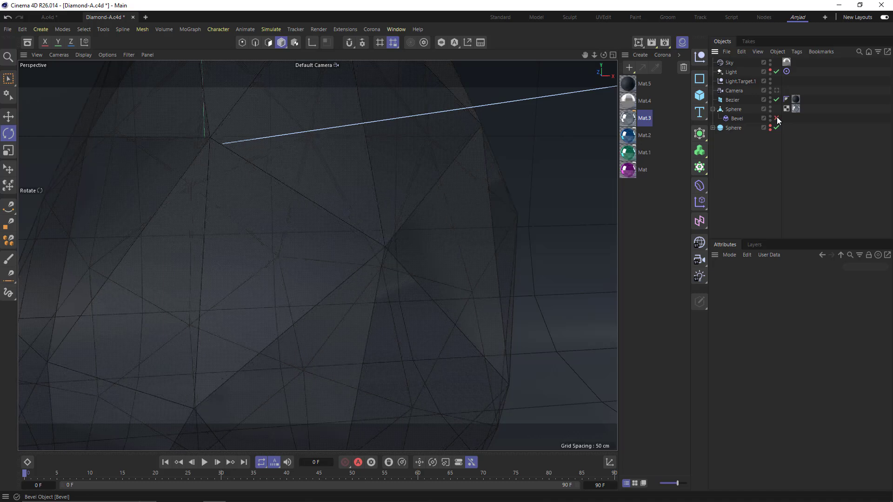
left_click(777, 118)
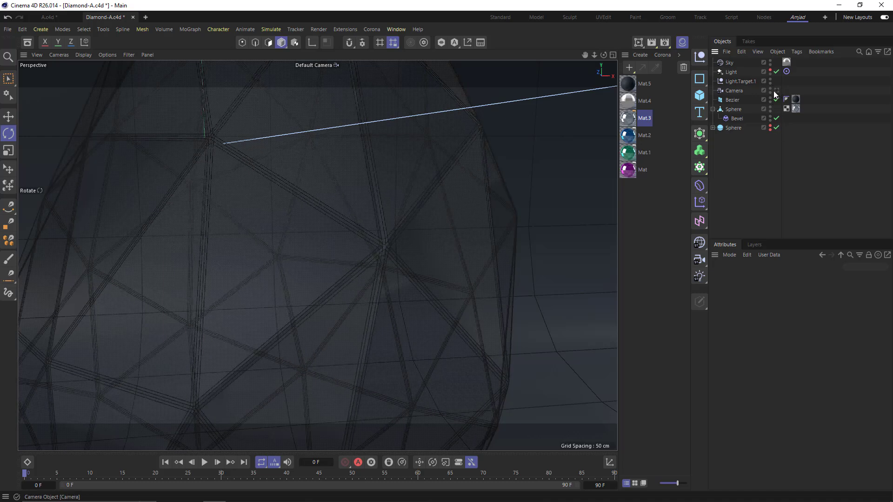
Return to the Camera view and preview the bevelled stone with an Interactive Render Region.
left_click(776, 91)
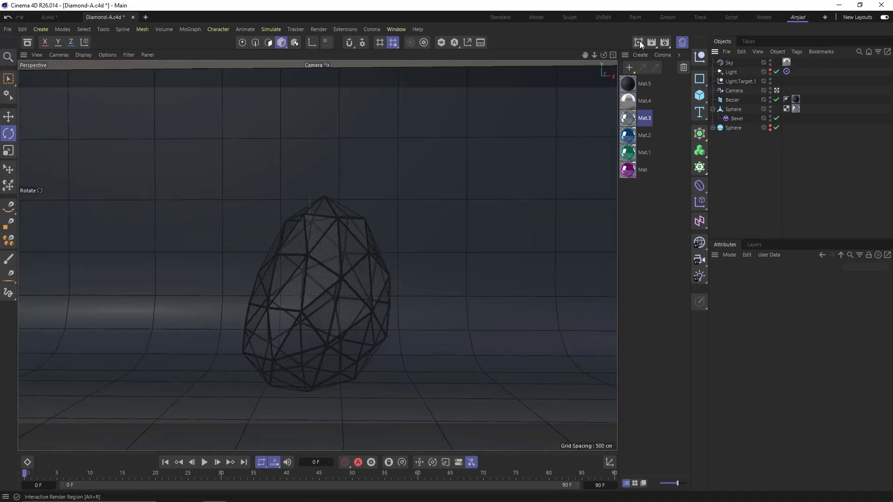
left_click(639, 41)
left_click(651, 107)
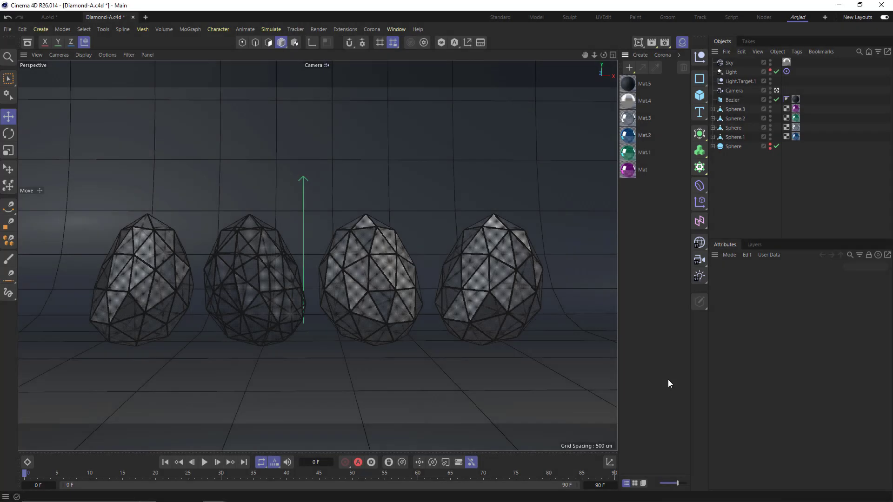
Preview the row of four coloured stones with an Interactive Render Region, and switch the region off.
left_click(641, 43)
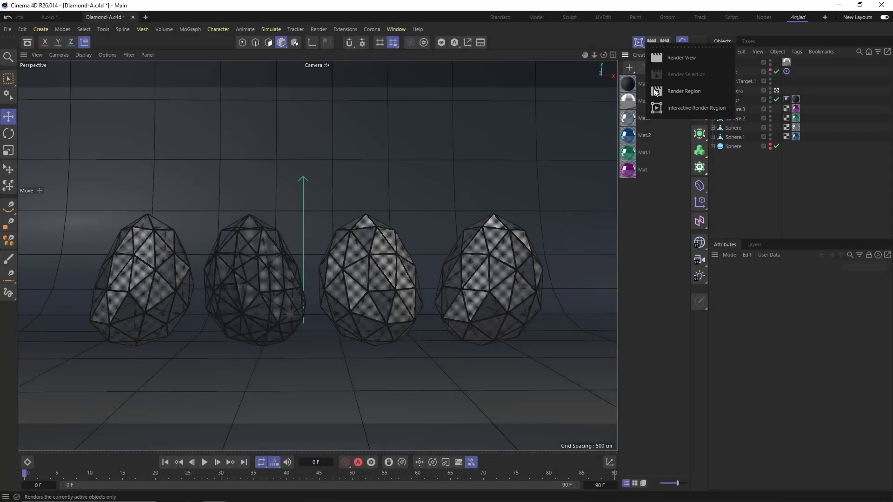
left_click(696, 108)
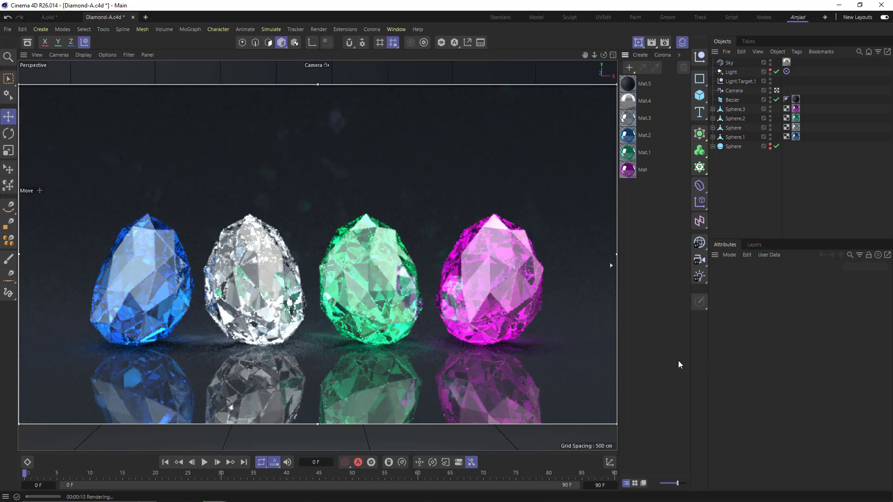
left_click_drag(639, 42, 661, 109)
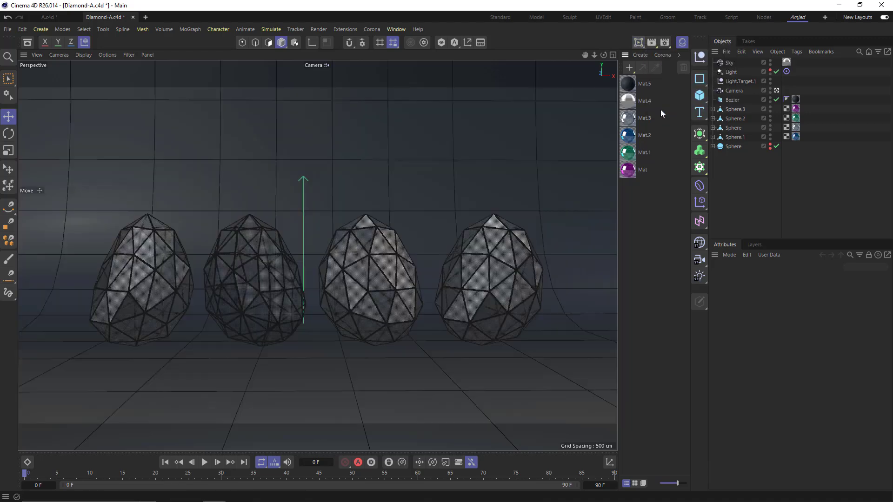
Activate the HD render setting, set its output to 1920 x 1080 pixels with Lock Ratio enabled, check its Physical options, and close Render Settings.
left_click(665, 43)
left_click_drag(634, 42, 383, 71)
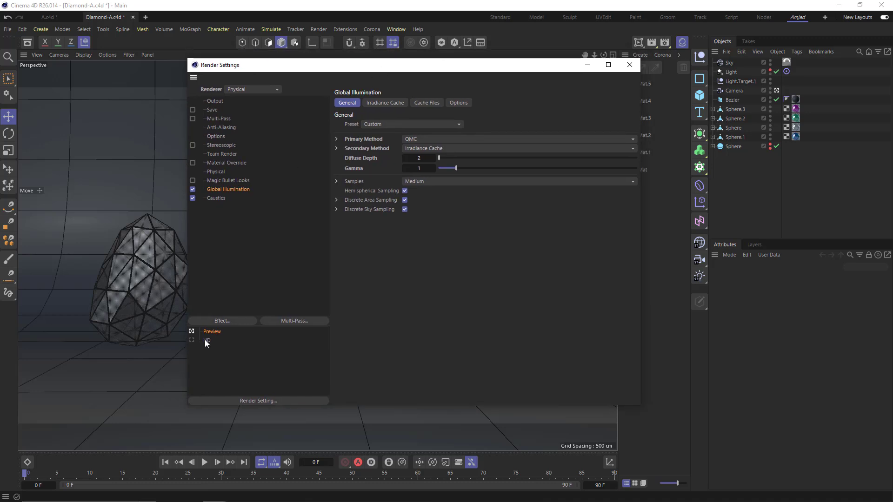
left_click(219, 101)
type("1920")
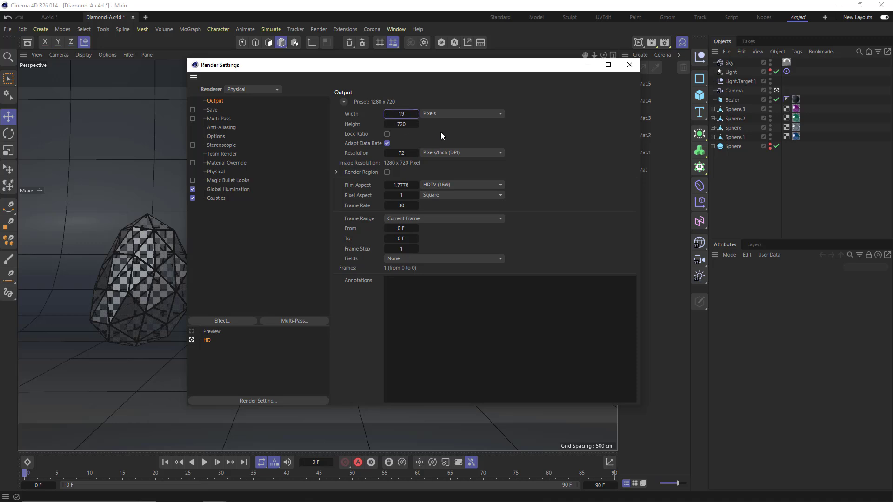
key("Tab")
type("1080")
key("Return")
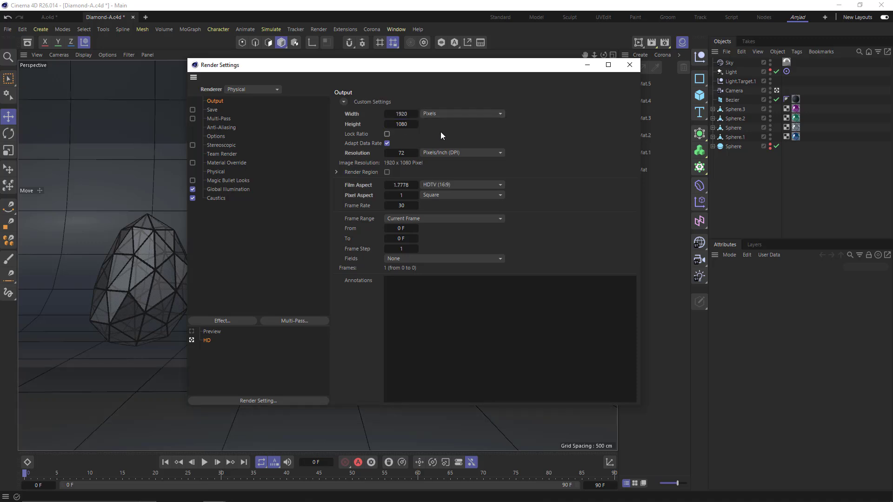
left_click(387, 135)
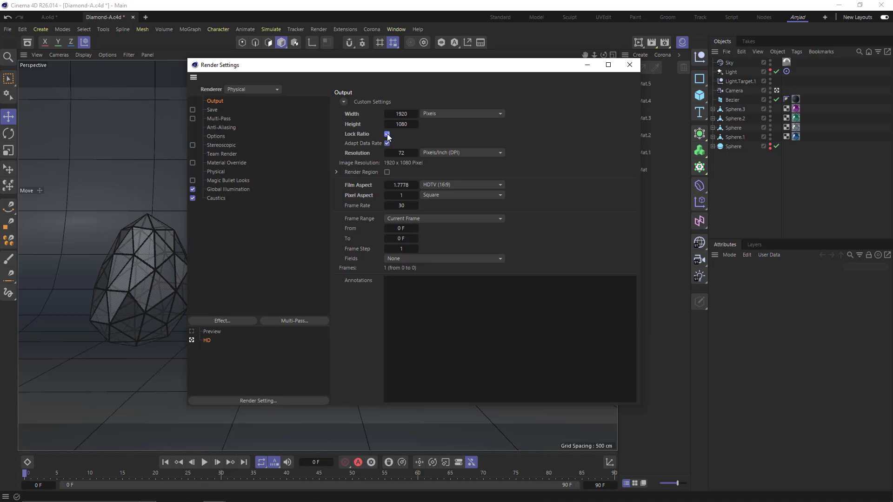
left_click(221, 172)
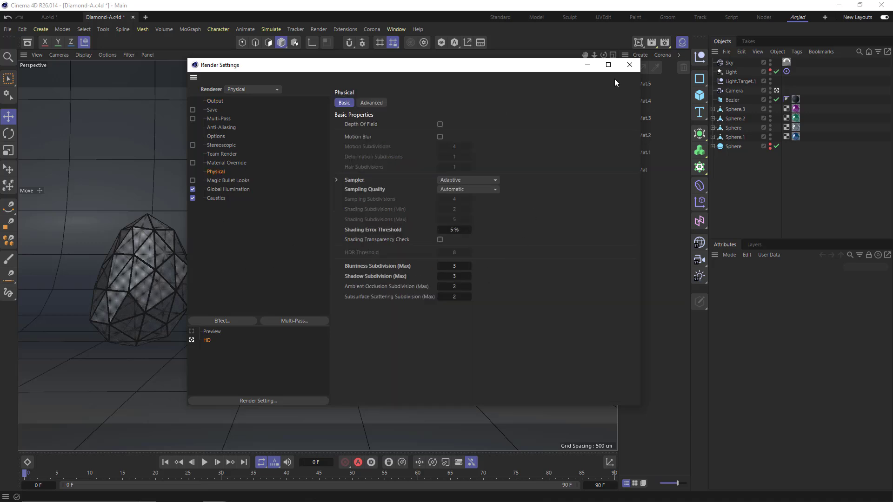
left_click(629, 65)
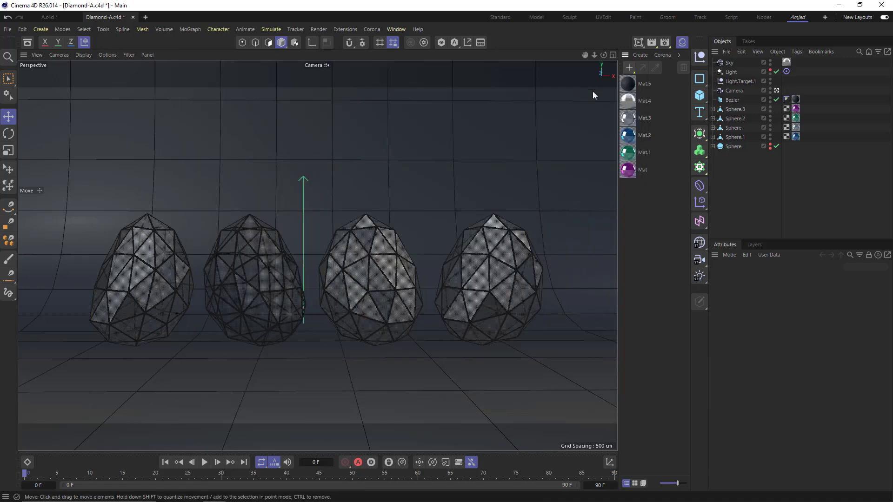
Render the four stones in the Picture Viewer, maximize the viewer, and show the finished image full screen.
left_click(651, 42)
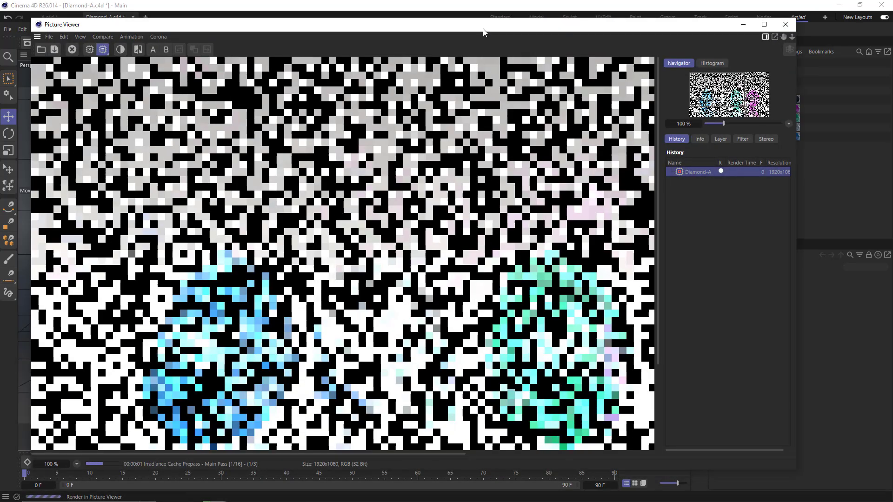
left_click_drag(483, 29, 482, 2)
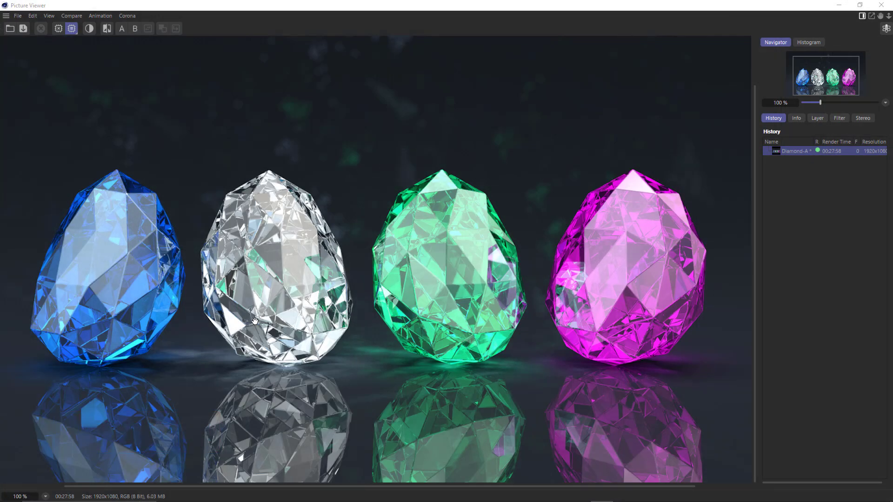
left_click(49, 15)
left_click(99, 102)
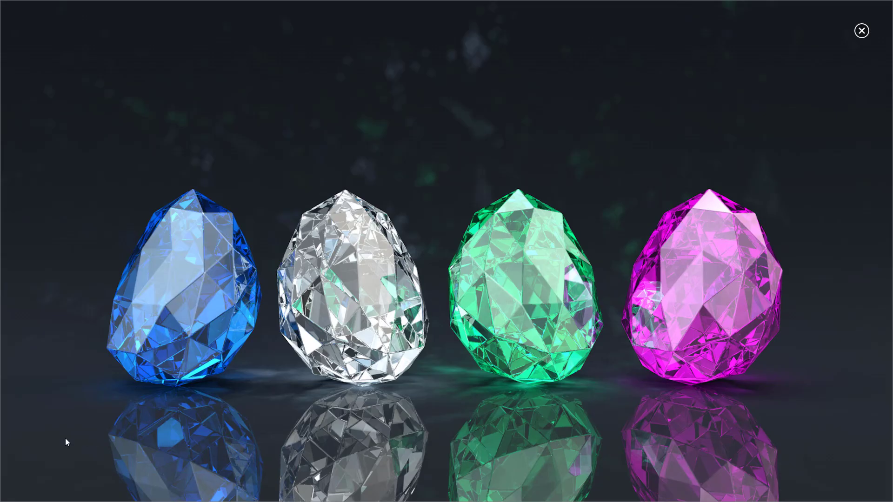